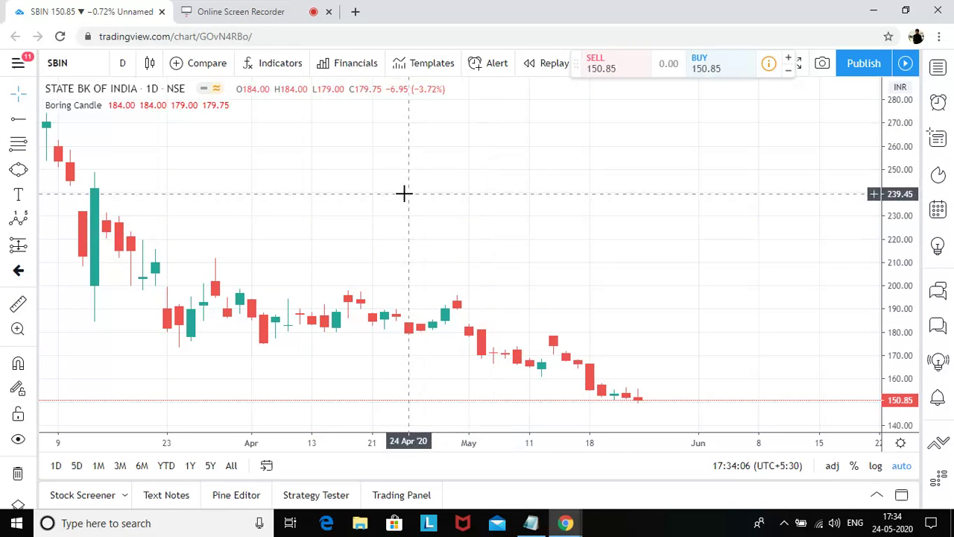
Step: Select the Boring Candle indicator on the SBIN daily chart to bring out its candle colours
scroll(403, 193, down, 3)
scroll(475, 191, up, 3)
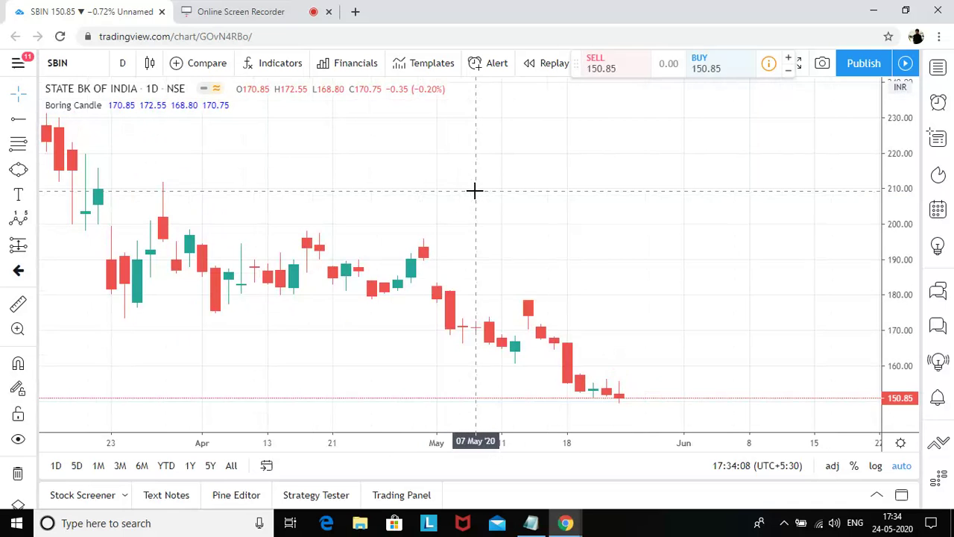
scroll(475, 191, up, 1)
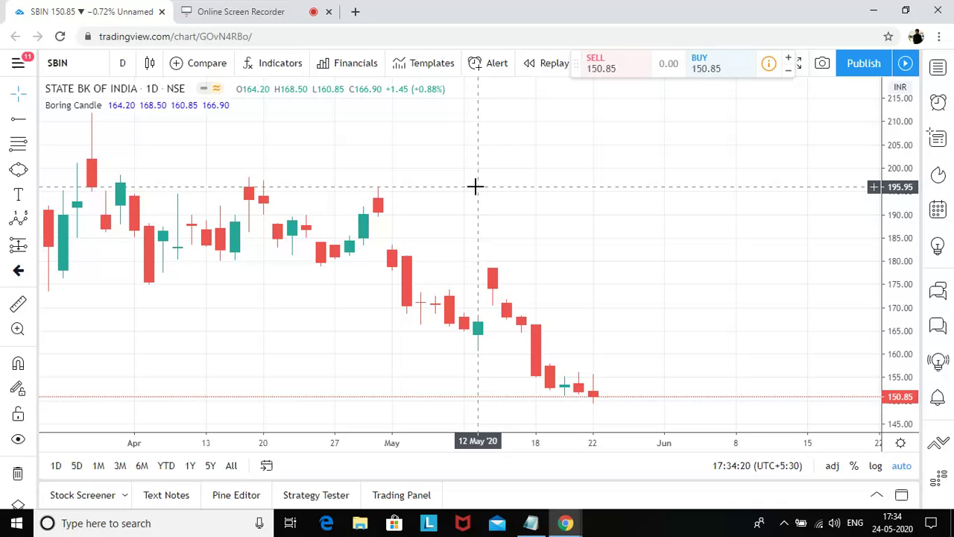
scroll(476, 186, down, 2)
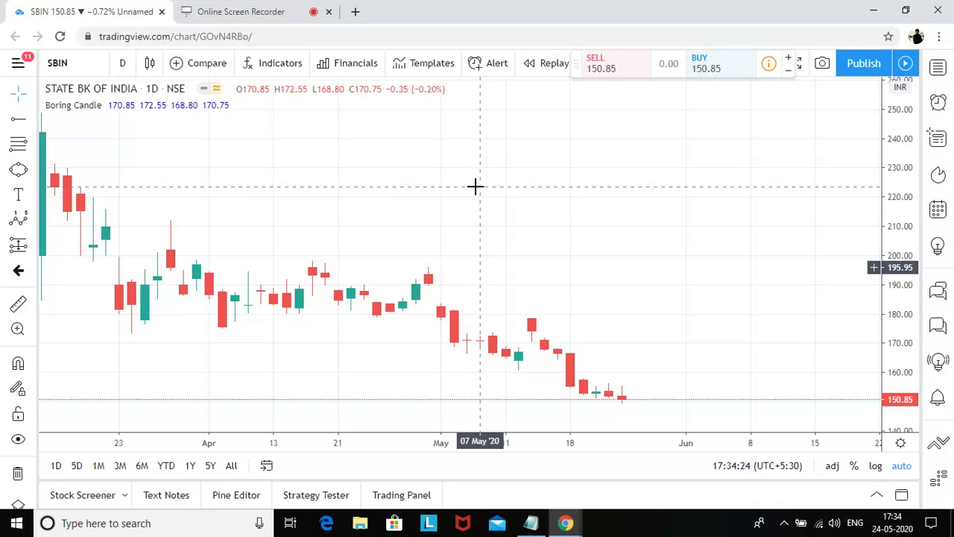
click(84, 105)
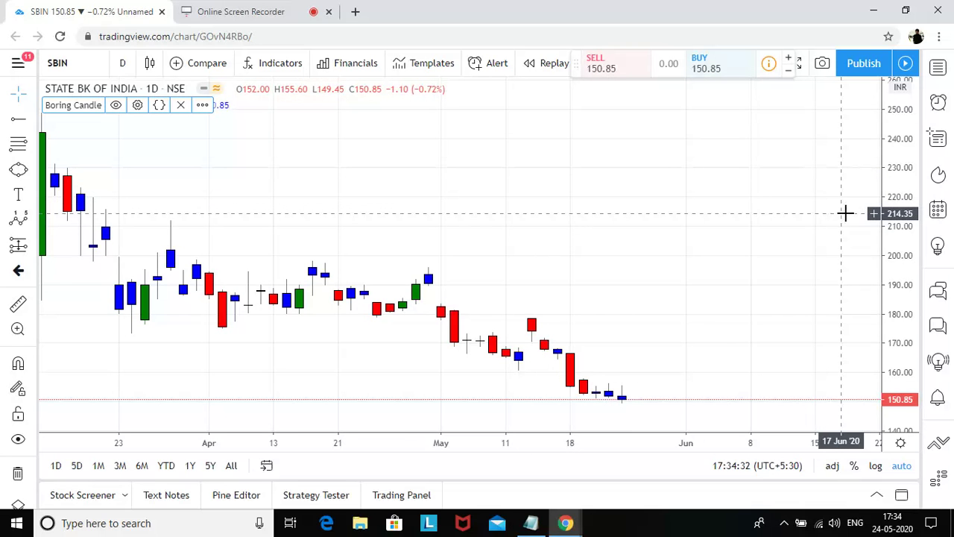
Step: Draw a horizontal ray at about 164.90 starting from the blue boring candle of 15 May 2020
scroll(756, 211, up, 5)
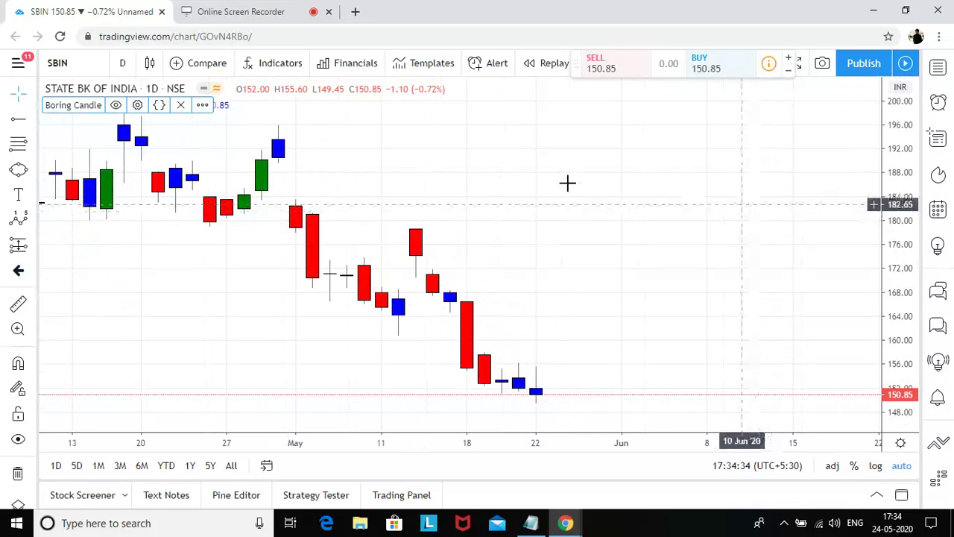
click(26, 122)
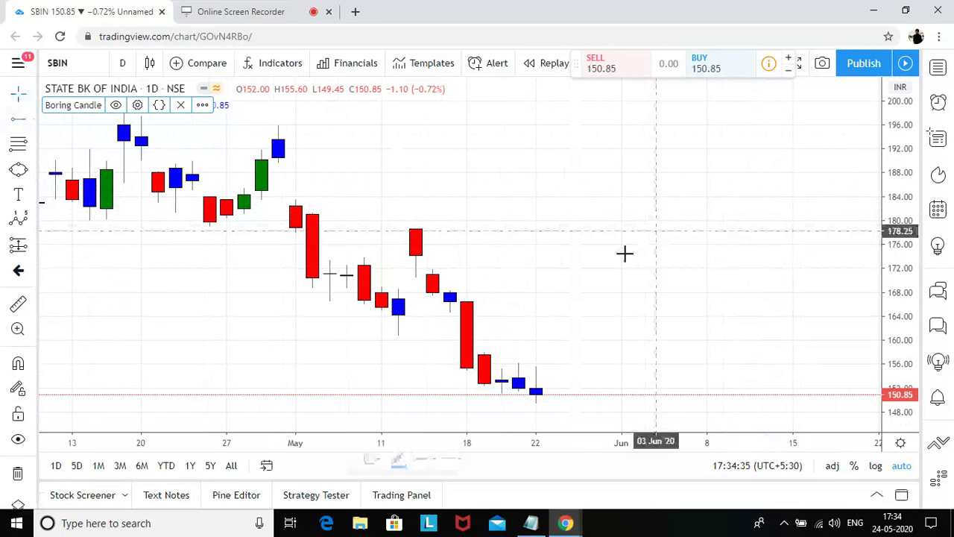
click(450, 310)
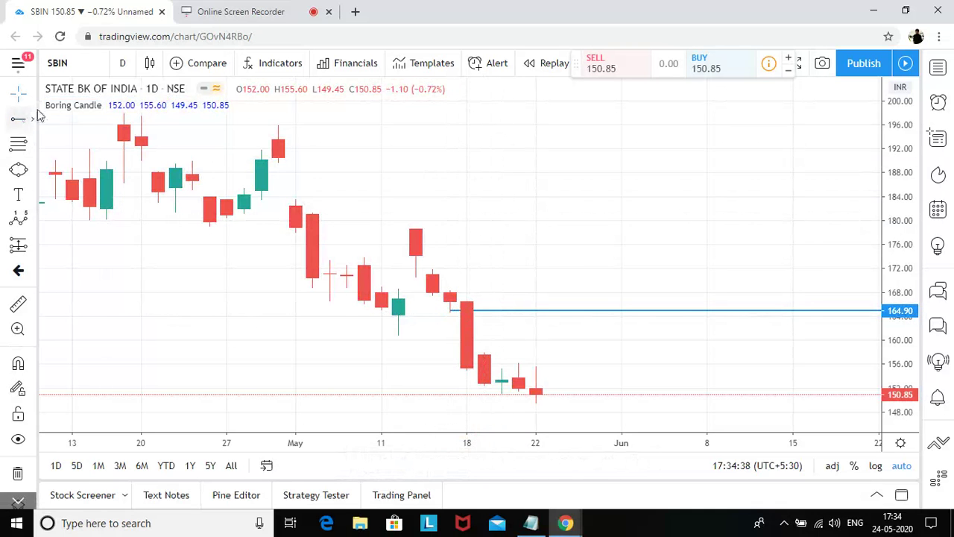
Step: With the Boring Candle colours shown, draw a horizontal ray at about 189.45 starting at 4 May 2020
click(70, 107)
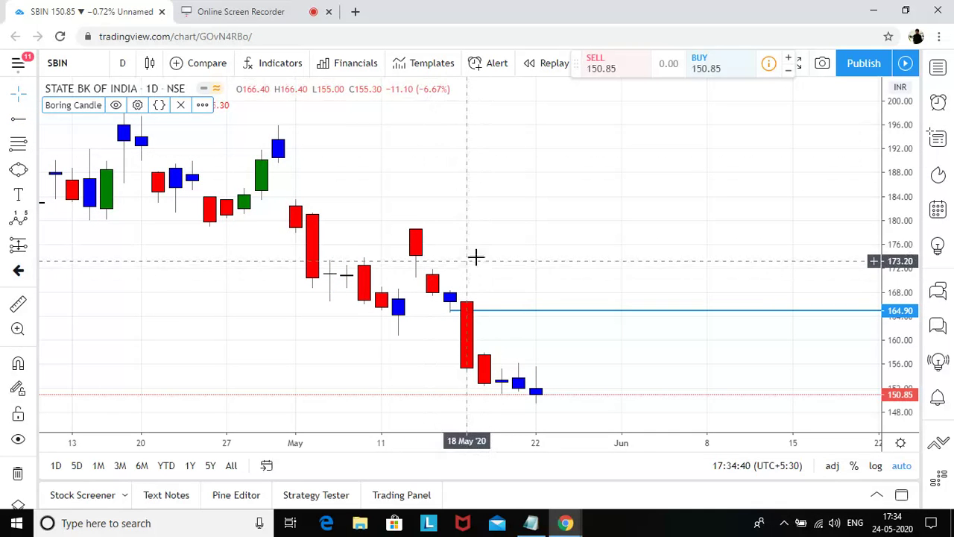
click(10, 118)
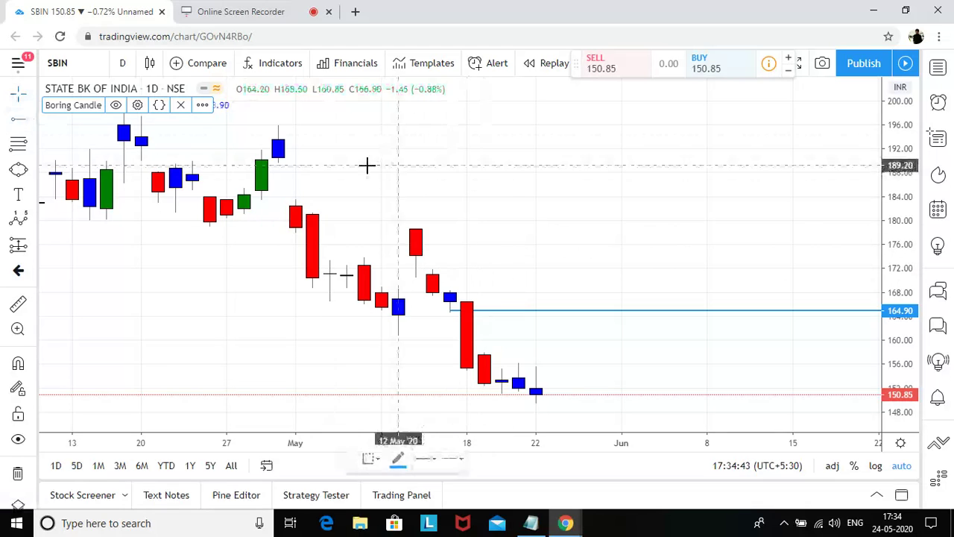
click(287, 163)
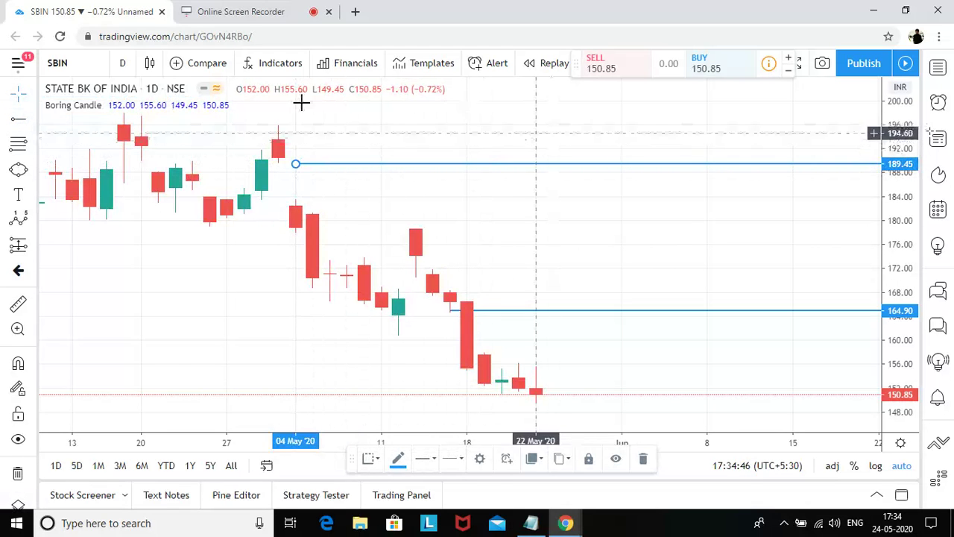
Step: Draw an ellipse around the green and blue candles at the end of April 2020, enclosing the start of the upper ray
click(116, 105)
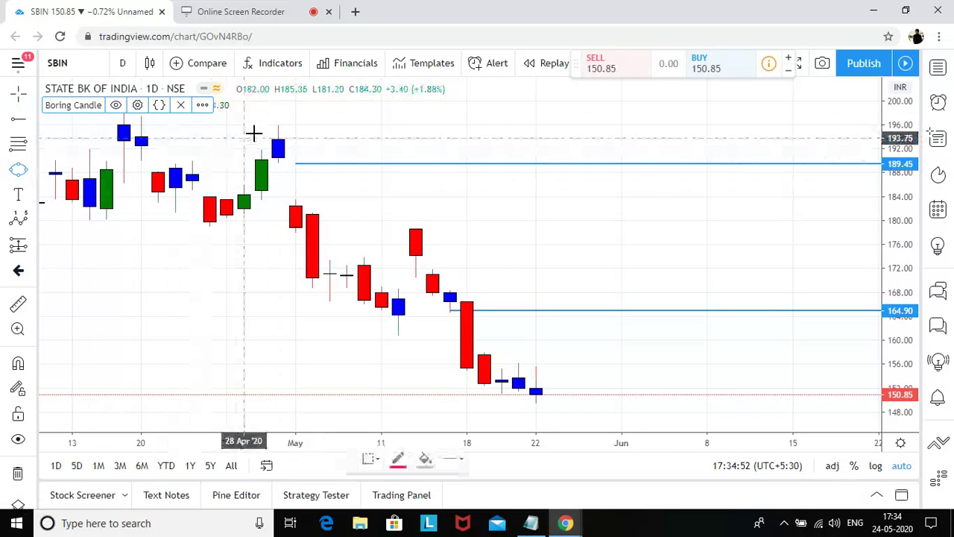
click(262, 119)
click(278, 204)
click(330, 215)
drag(283, 173, 308, 173)
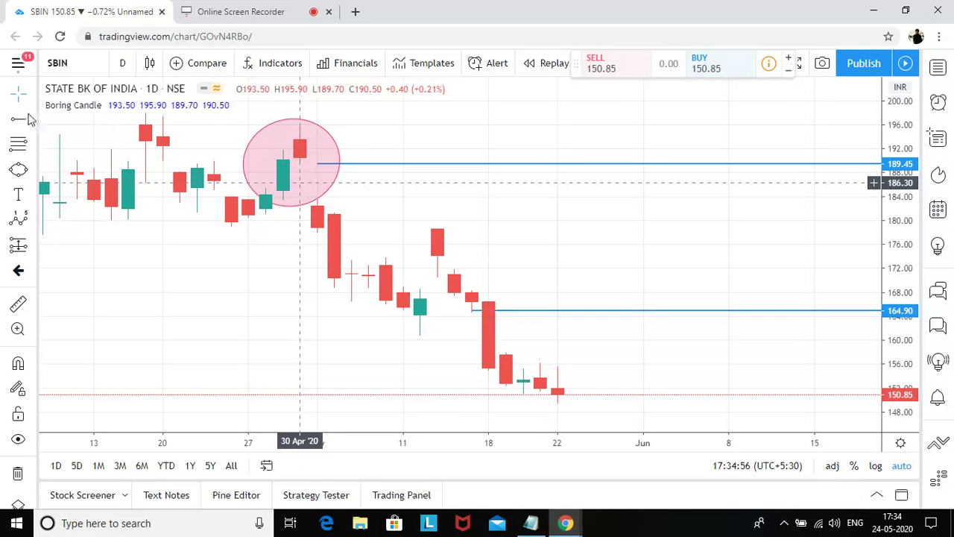
Step: Select the Boring Candle indicator again and switch the chart interval to 1 month
click(59, 89)
click(56, 106)
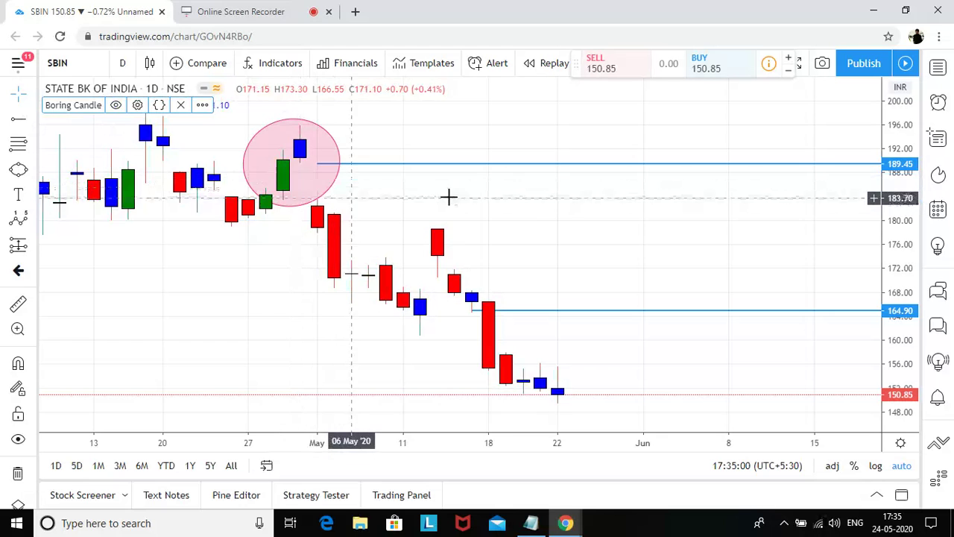
scroll(469, 201, down, 1)
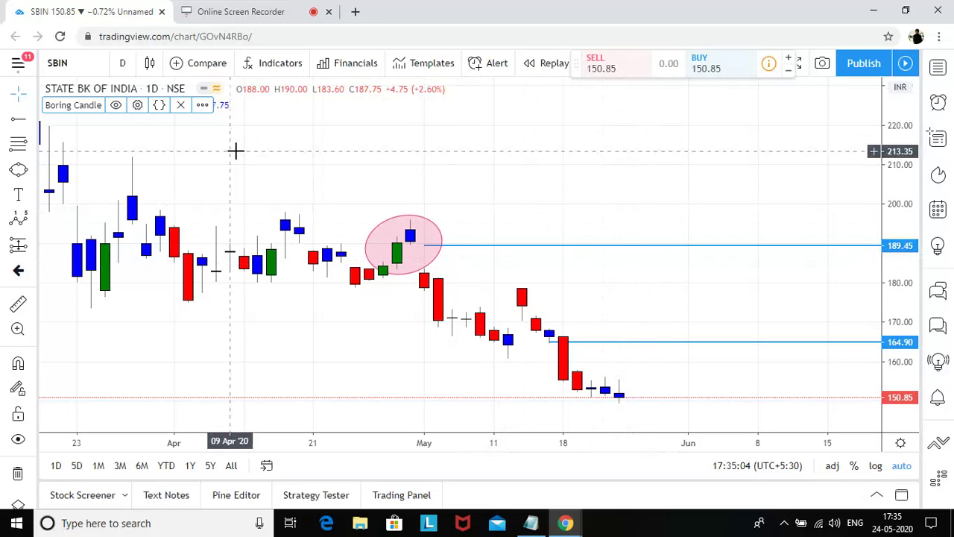
click(123, 64)
scroll(191, 324, down, 2)
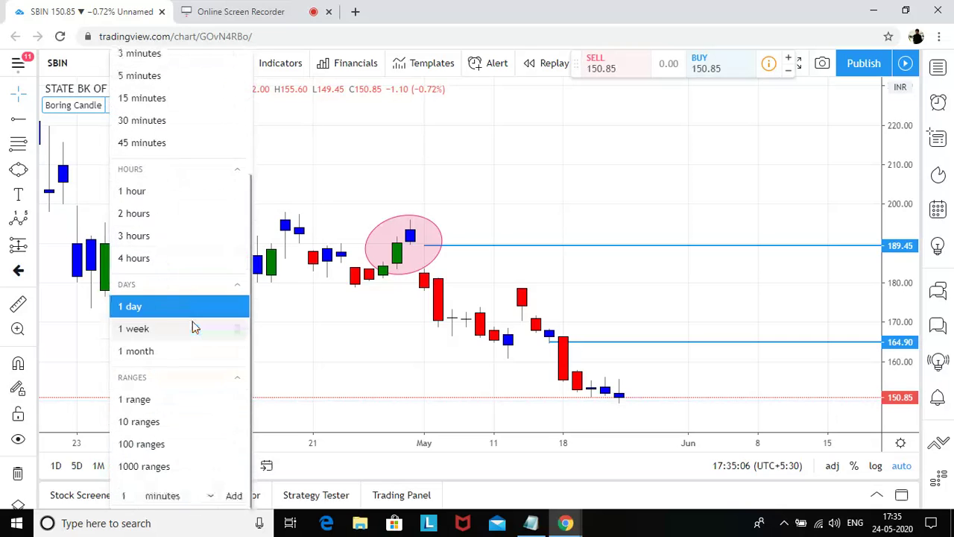
click(178, 351)
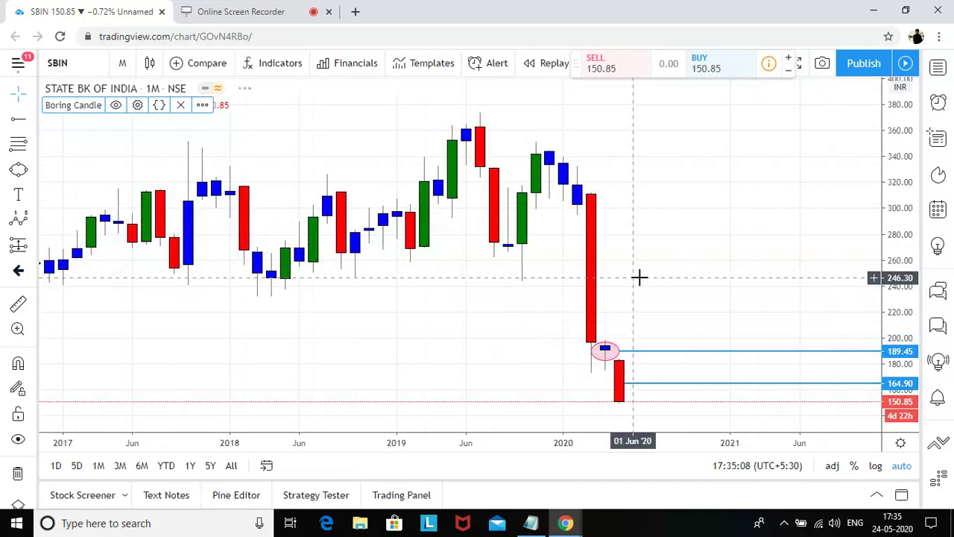
Step: Draw two horizontal rays bounding the 2013–2014 lows, one at about 154.80 and one at about 141.60
scroll(372, 237, down, 2)
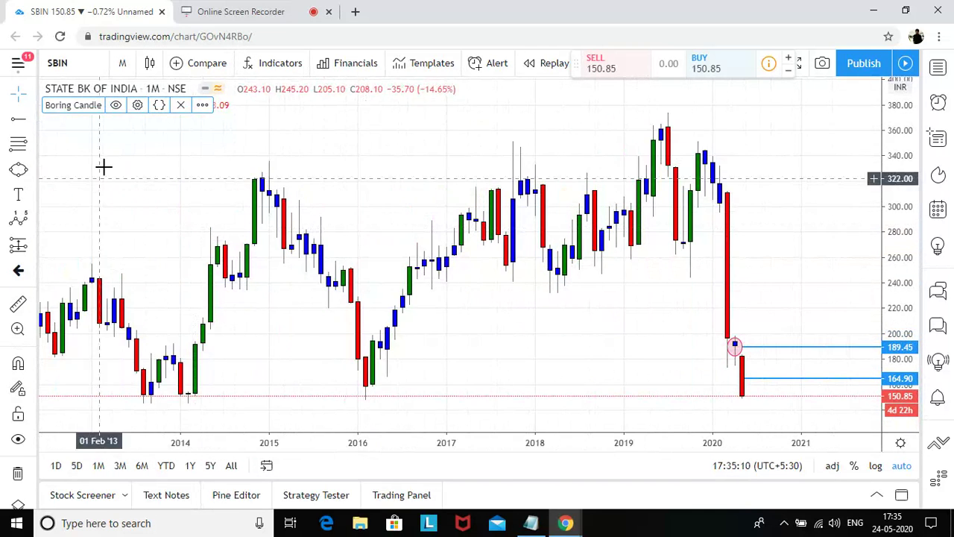
click(20, 126)
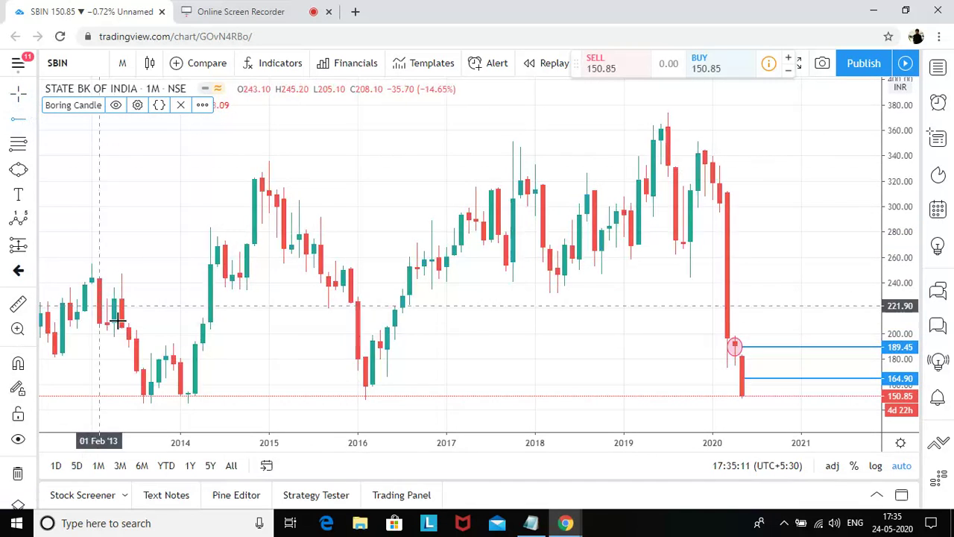
click(194, 389)
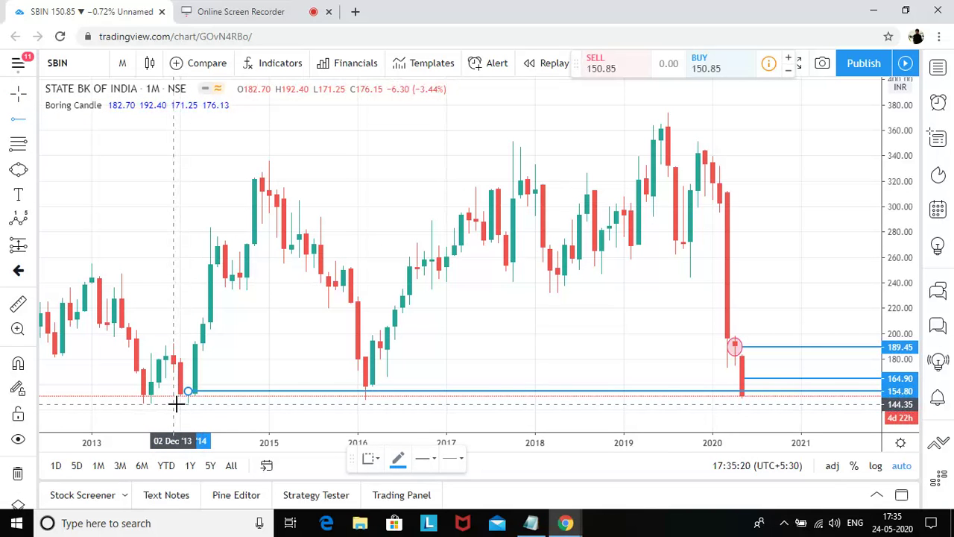
click(176, 403)
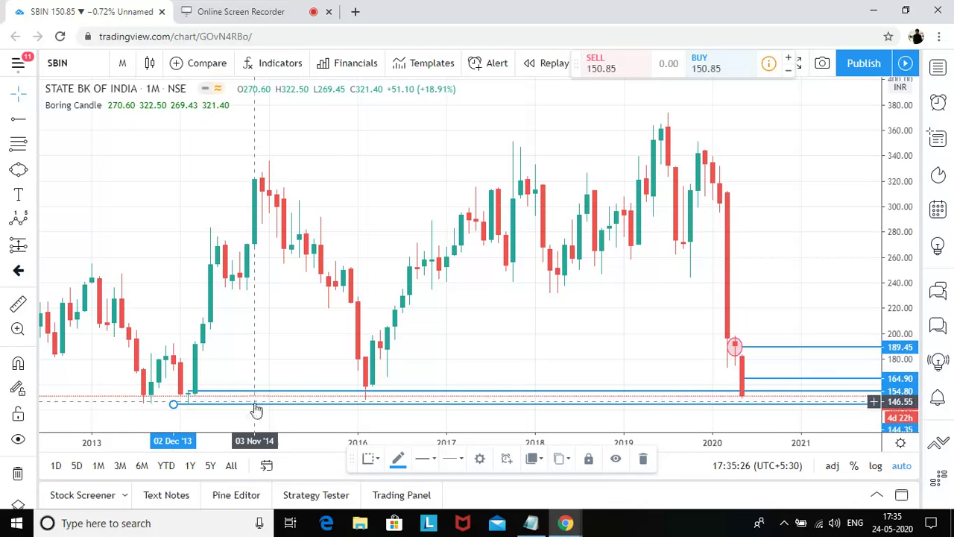
drag(255, 409, 208, 407)
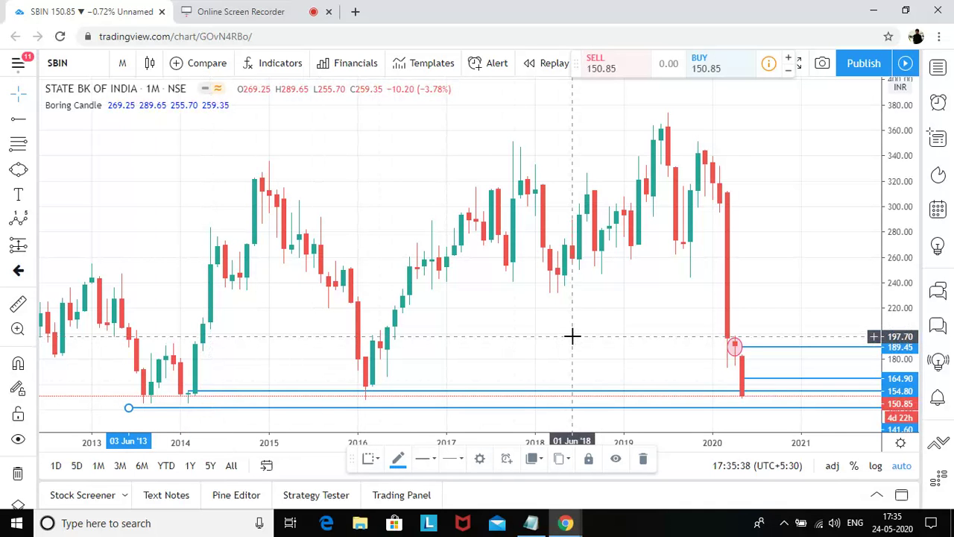
Step: Show the Boring Candle colours around the 2020 monthly candles and set the chart interval back to 1 day
scroll(673, 288, up, 3)
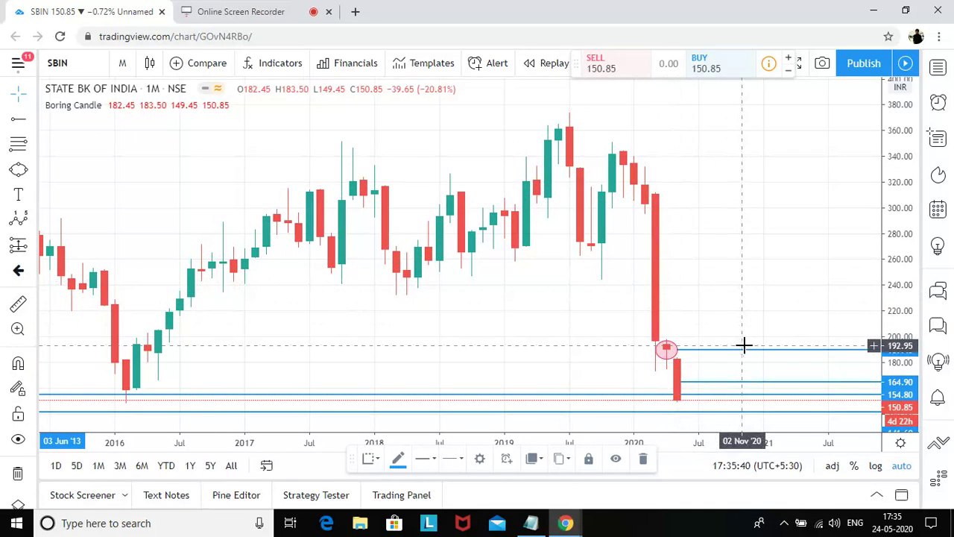
click(68, 108)
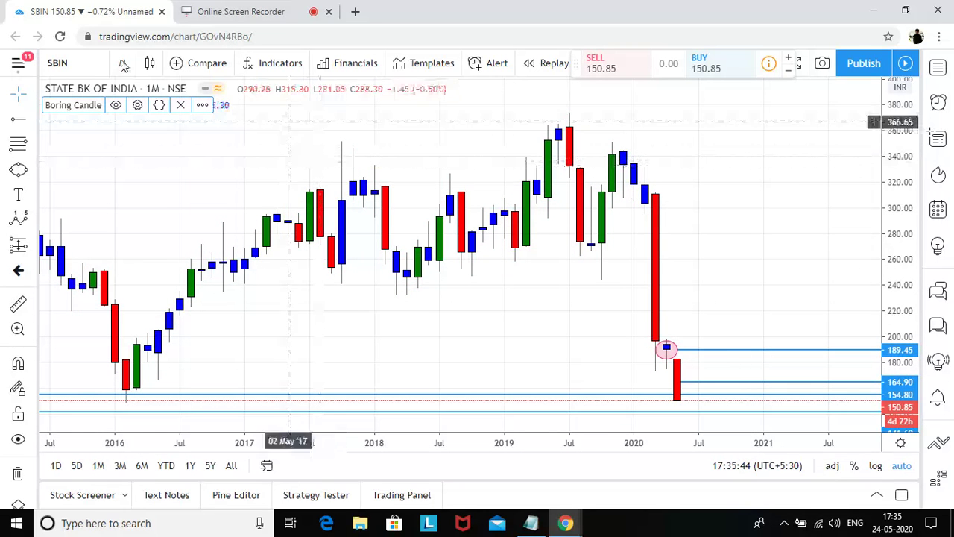
click(128, 64)
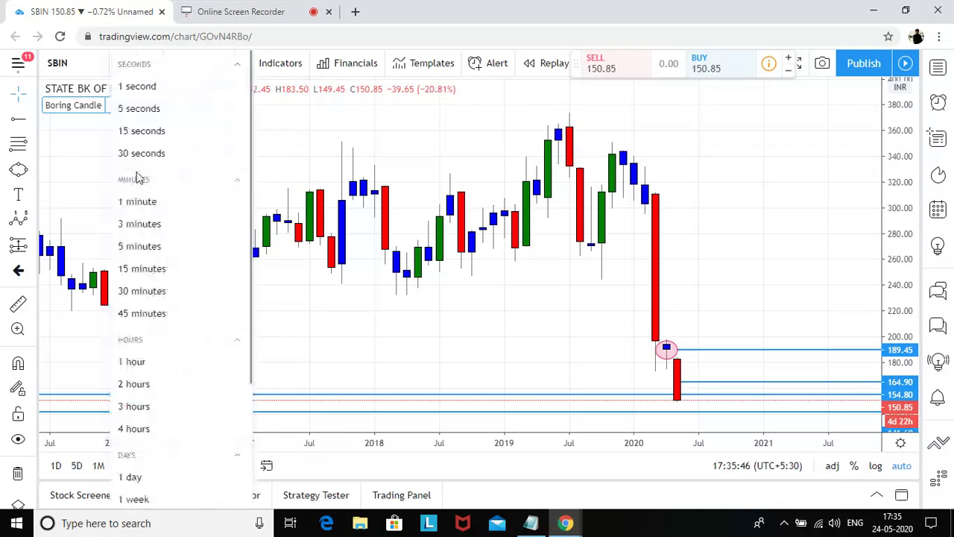
click(162, 476)
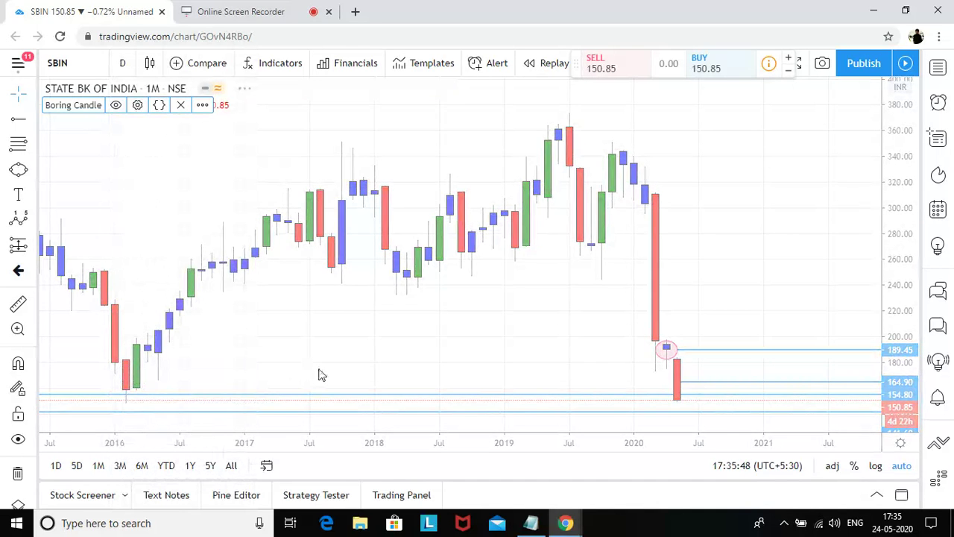
Step: Draw a Fibonacci retracement from the 30 April 2020 high at about 196.35 to about 149.50 at 16 June 2020
scroll(613, 274, up, 3)
scroll(613, 274, up, 2)
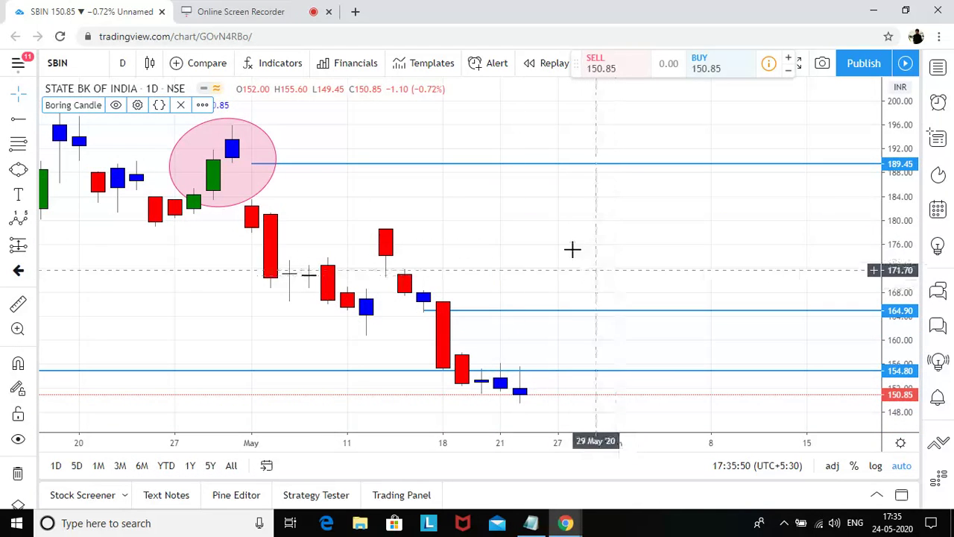
scroll(471, 272, down, 4)
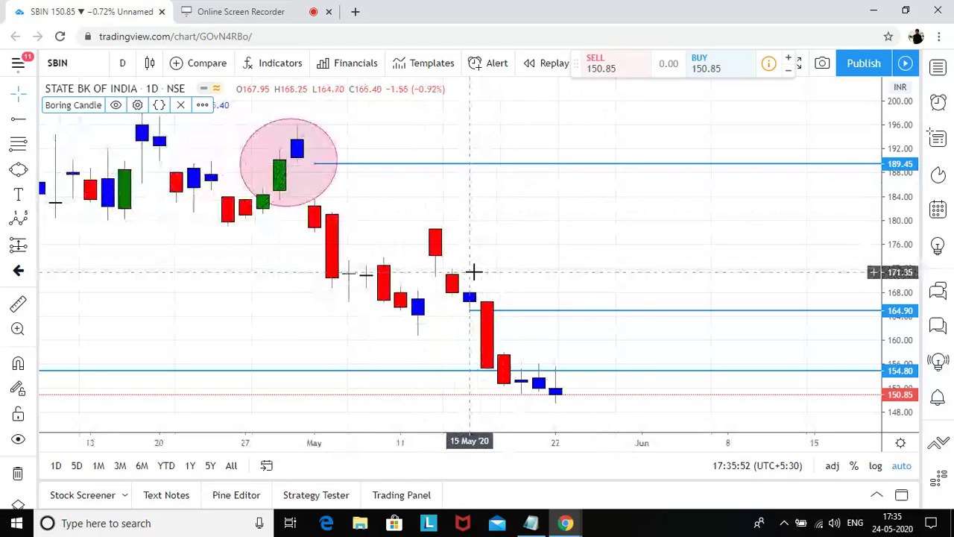
scroll(494, 277, up, 3)
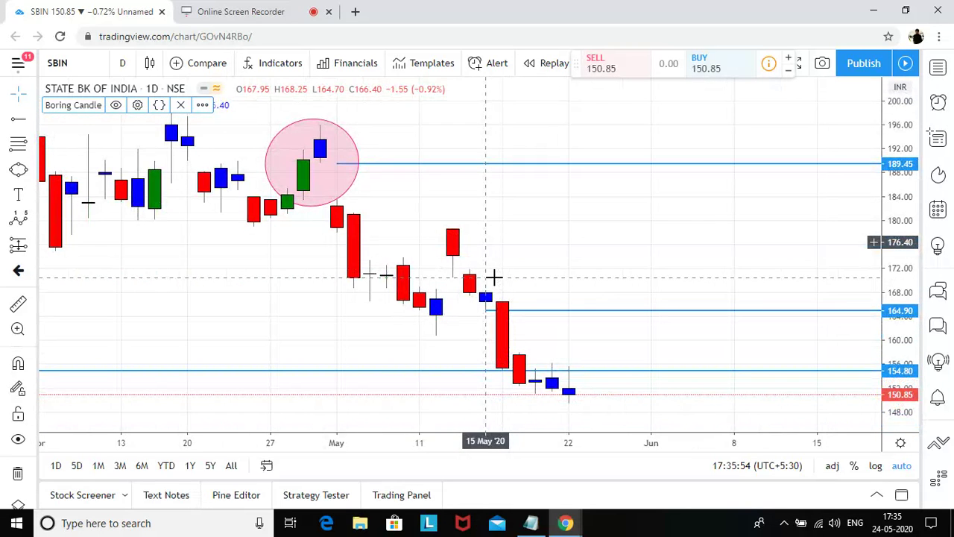
click(318, 122)
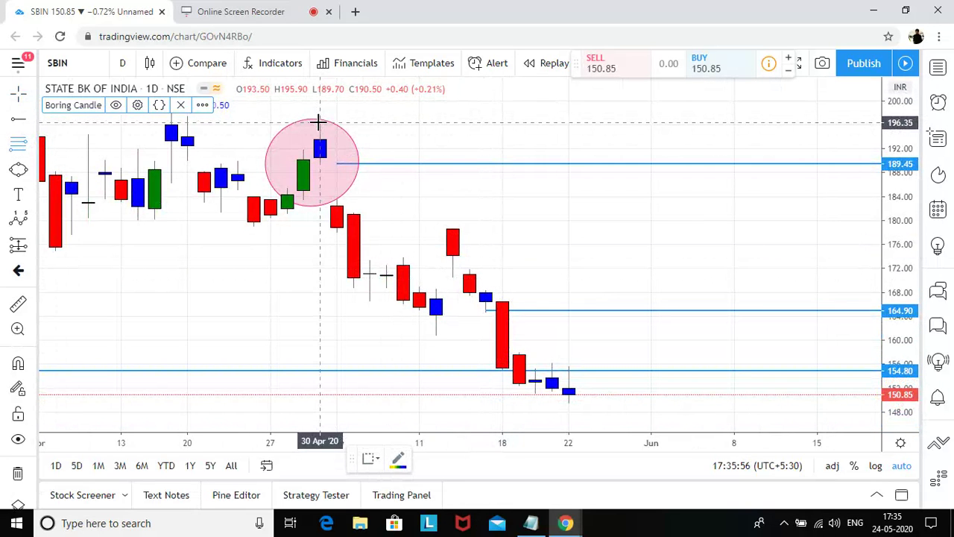
click(318, 122)
click(836, 403)
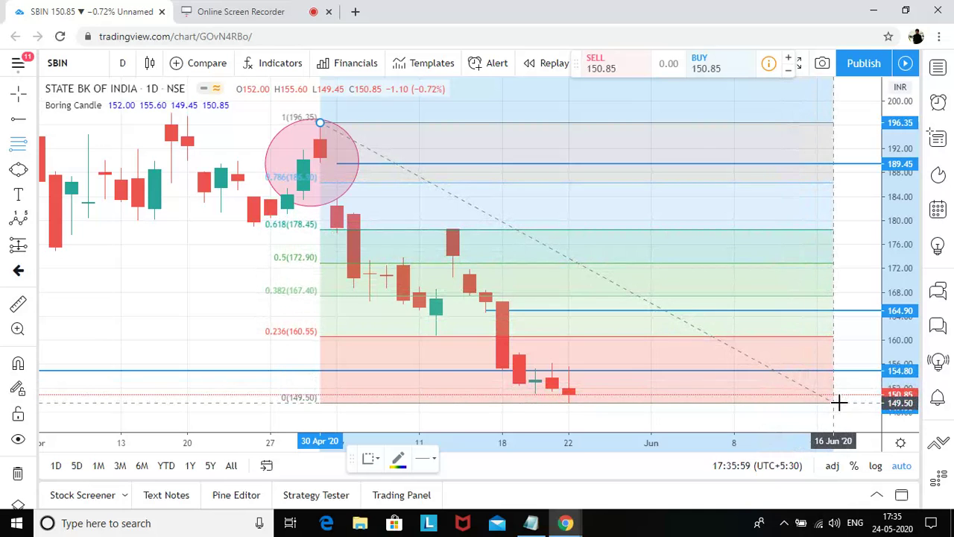
Step: Draw an arrow after the last candle from about 150.55 up to the 0.236 retracement level at about 160.70
click(33, 120)
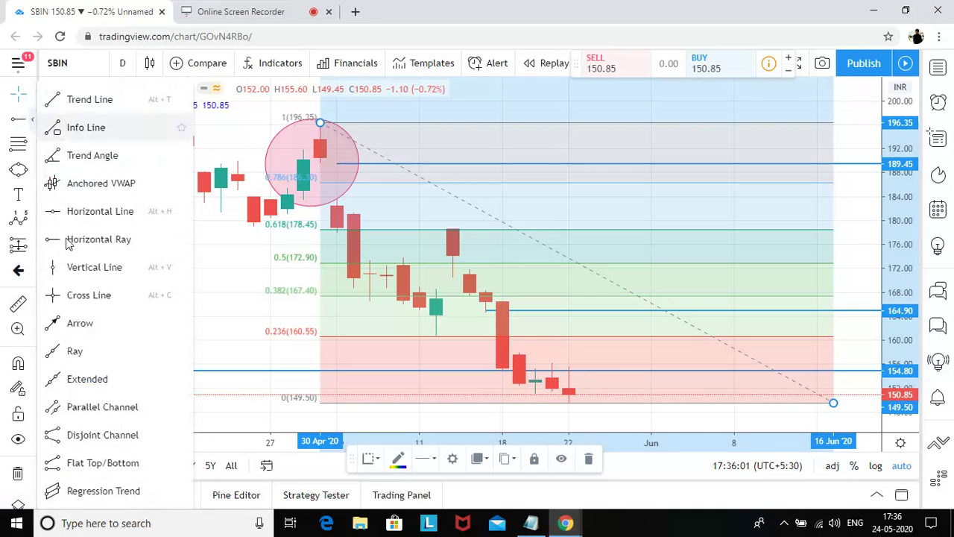
click(80, 323)
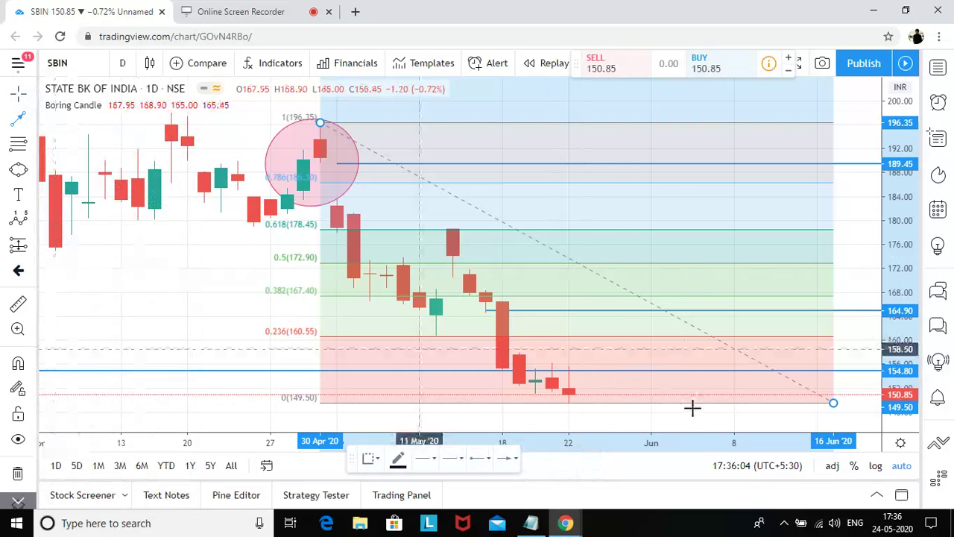
click(617, 395)
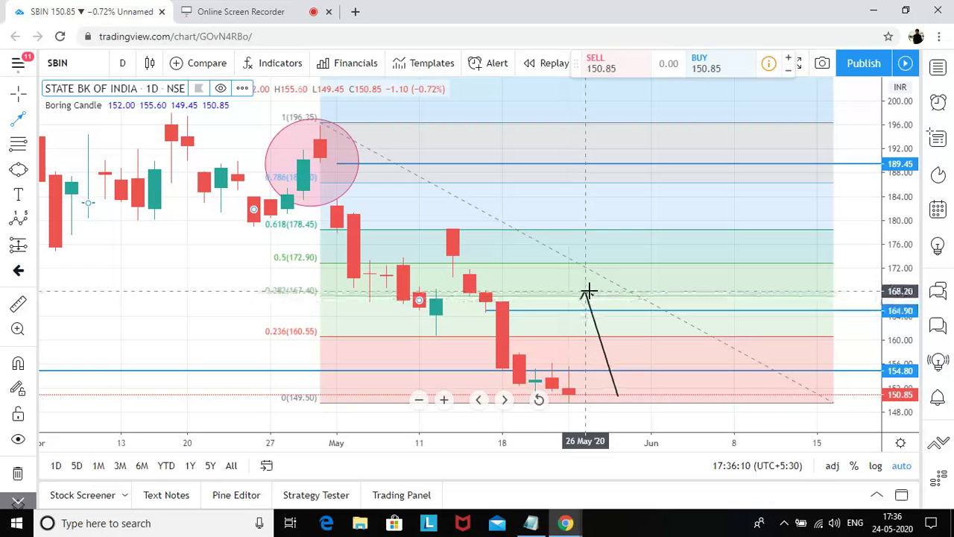
click(586, 298)
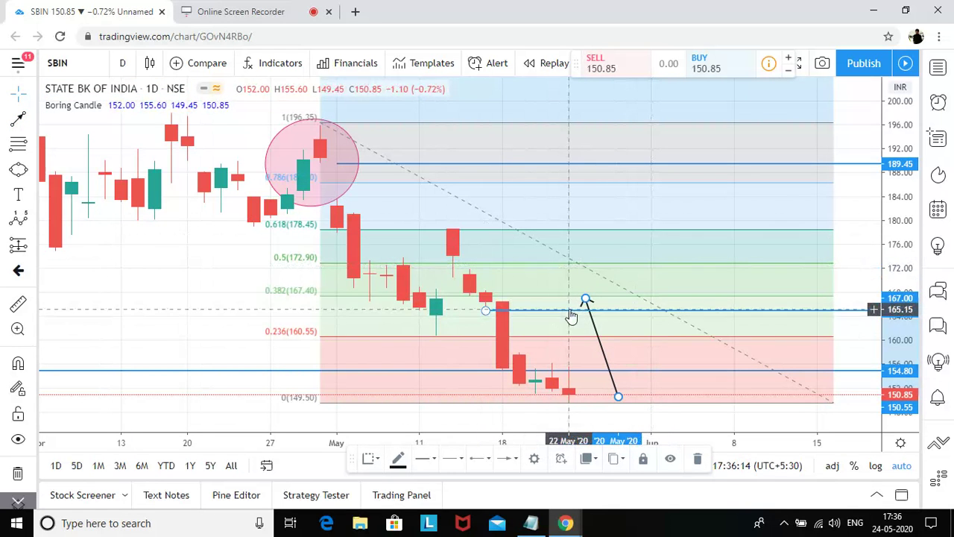
drag(585, 299, 587, 337)
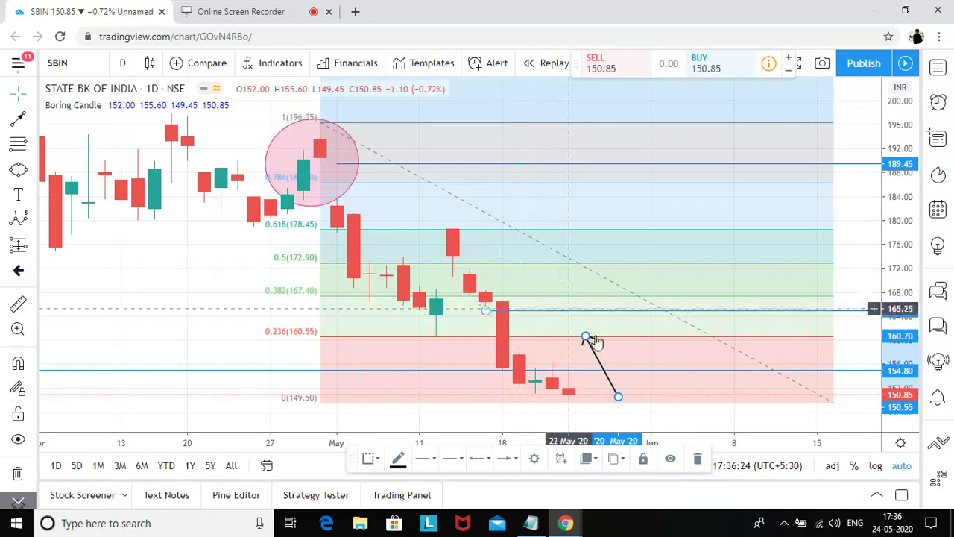
Step: Raise the arrow's tip to the 0.382 retracement level at about 167.25 and show the Boring Candle colours
drag(588, 333, 586, 298)
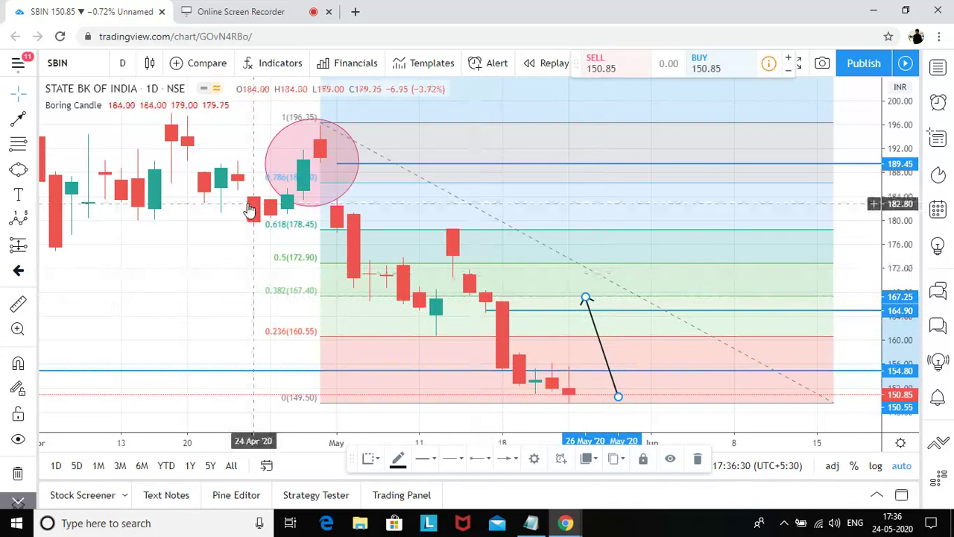
click(79, 109)
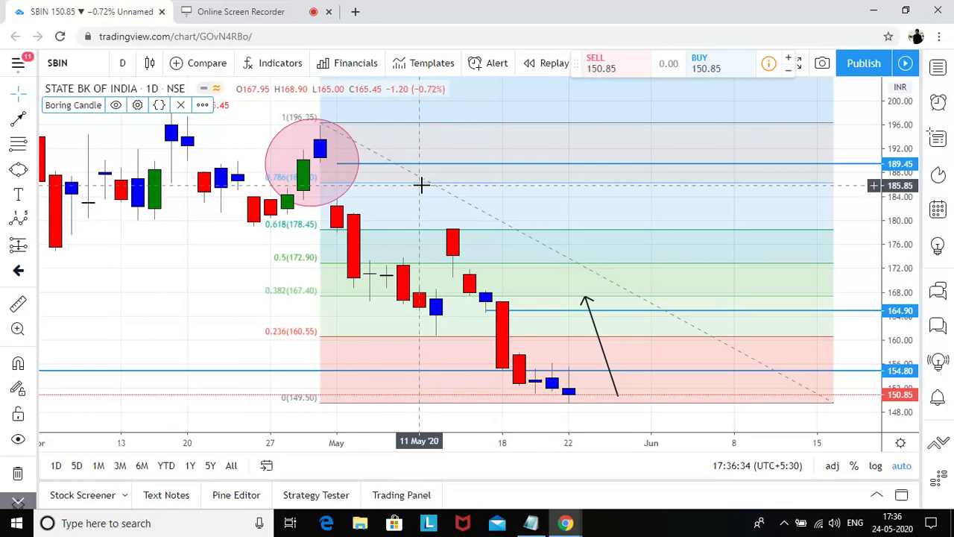
scroll(453, 238, down, 2)
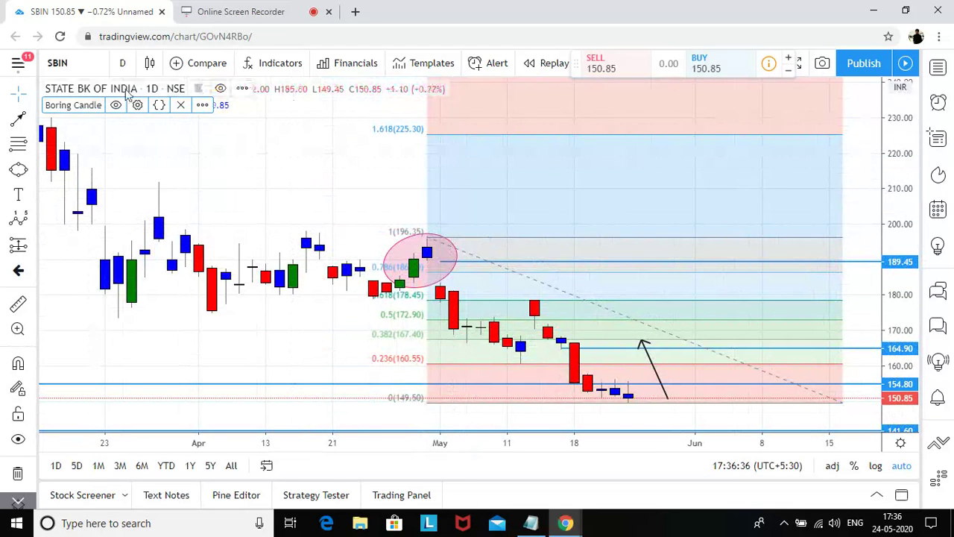
Step: Set the chart interval to 1 month
click(122, 62)
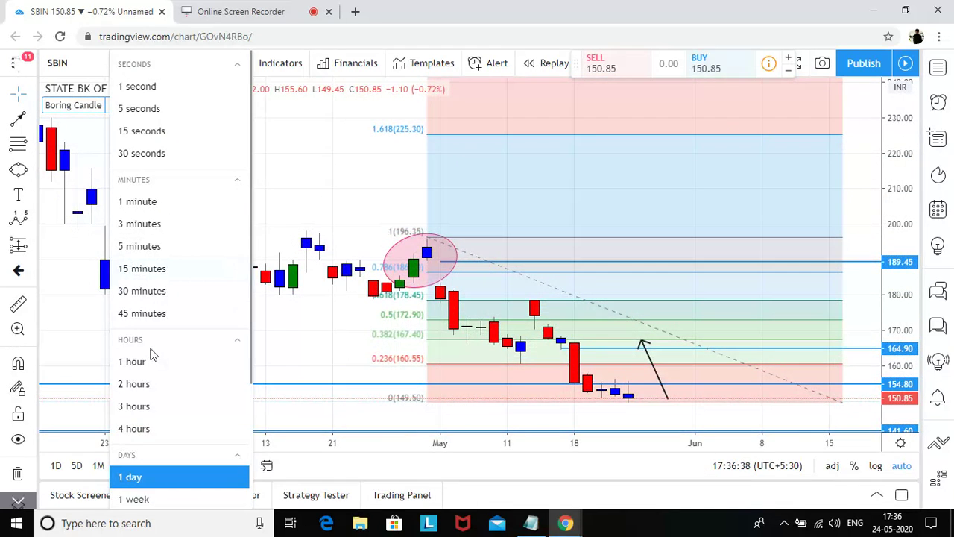
scroll(130, 447, down, 2)
click(152, 382)
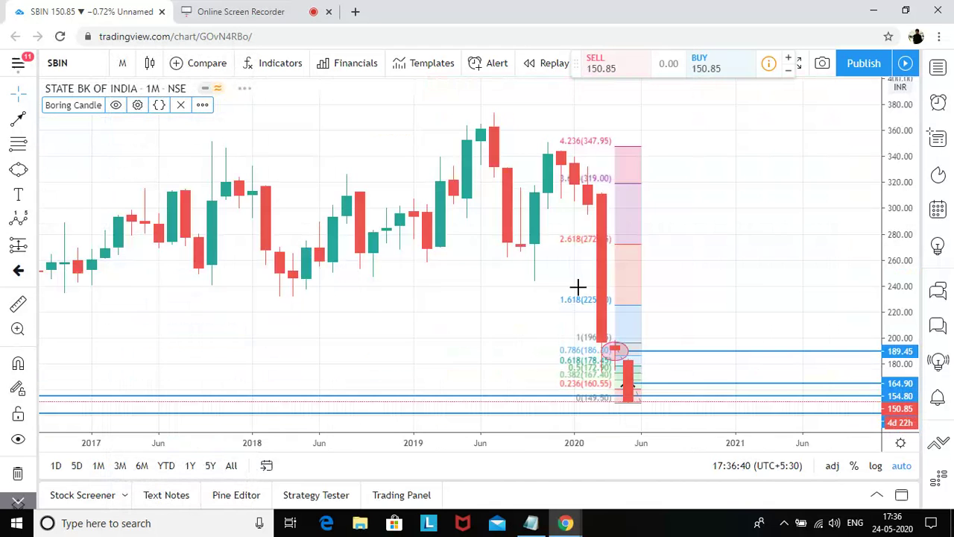
scroll(577, 287, down, 3)
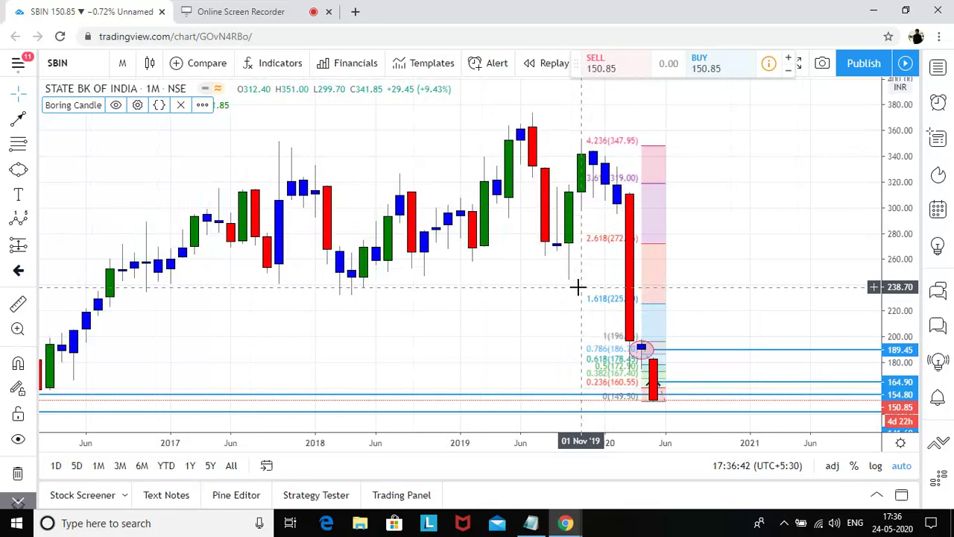
scroll(578, 287, down, 3)
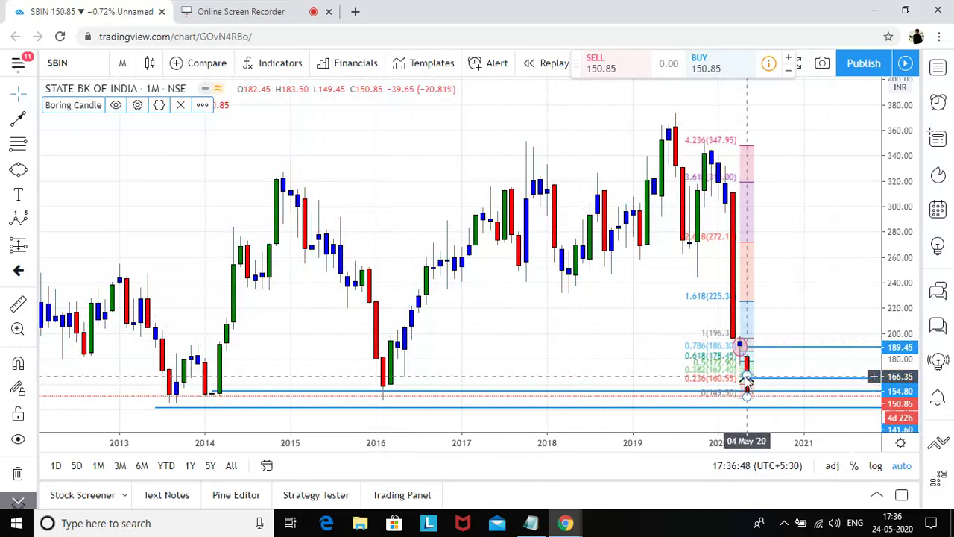
scroll(755, 388, up, 1)
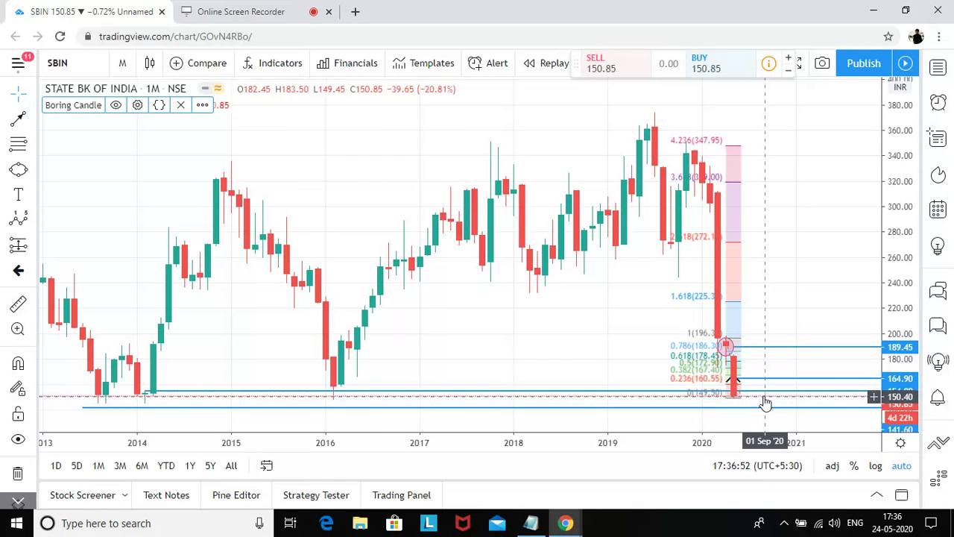
Step: Draw two horizontal lines bounding the 2008–2009 lows, at about 113.50 and about 86.55, and show the Boring Candle colours
scroll(766, 398, down, 3)
scroll(696, 364, down, 2)
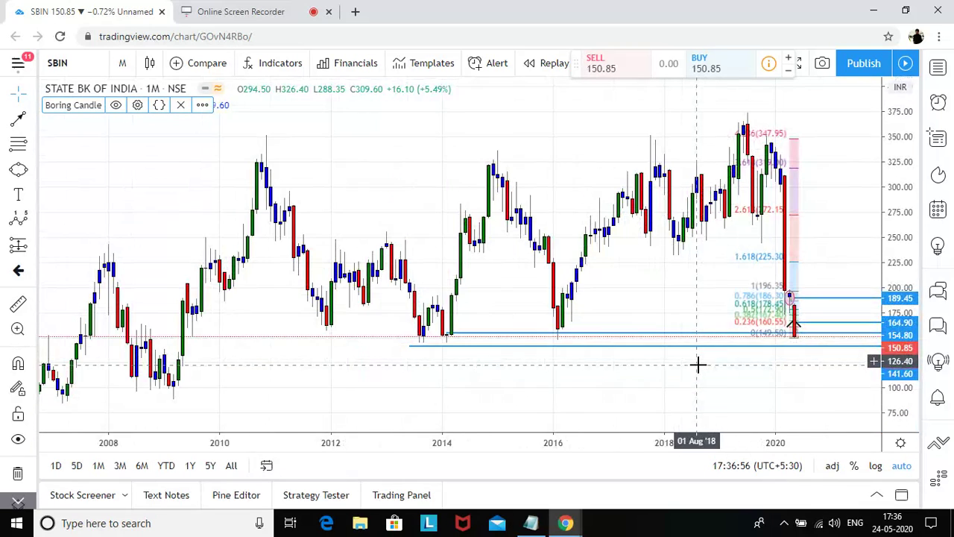
click(32, 122)
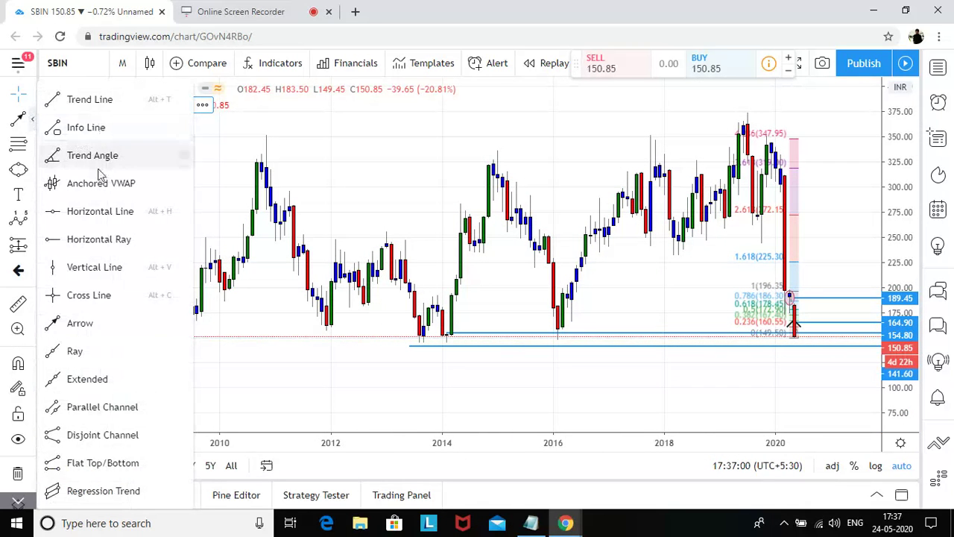
click(106, 208)
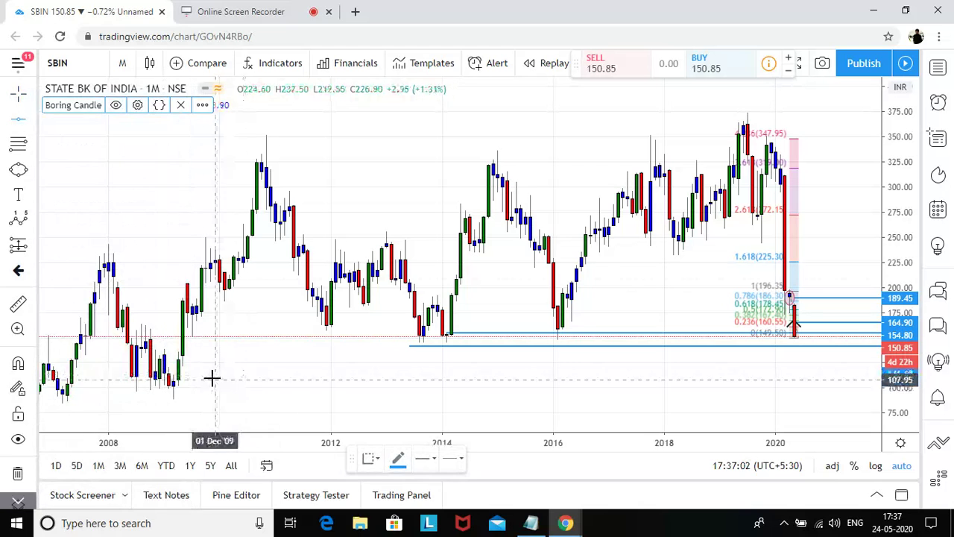
click(173, 373)
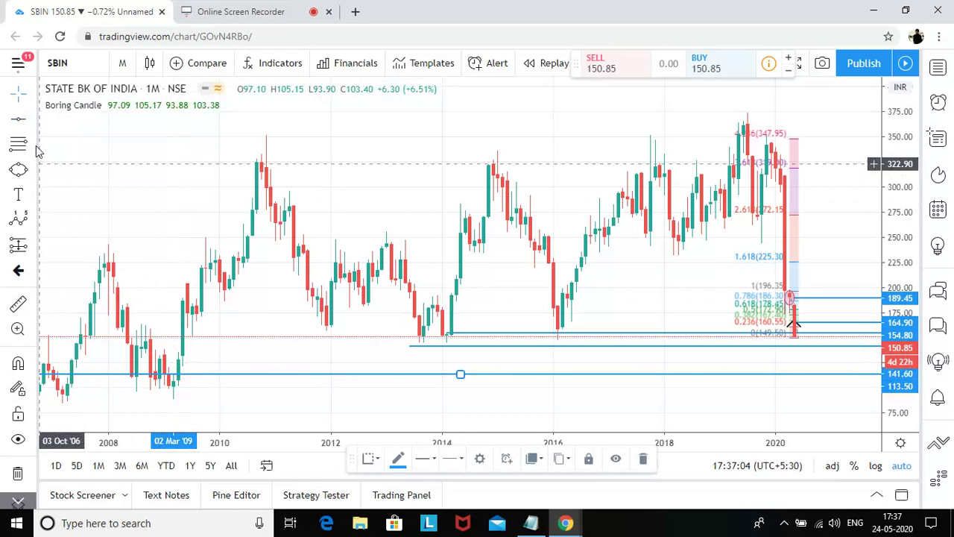
click(187, 396)
drag(143, 192, 249, 215)
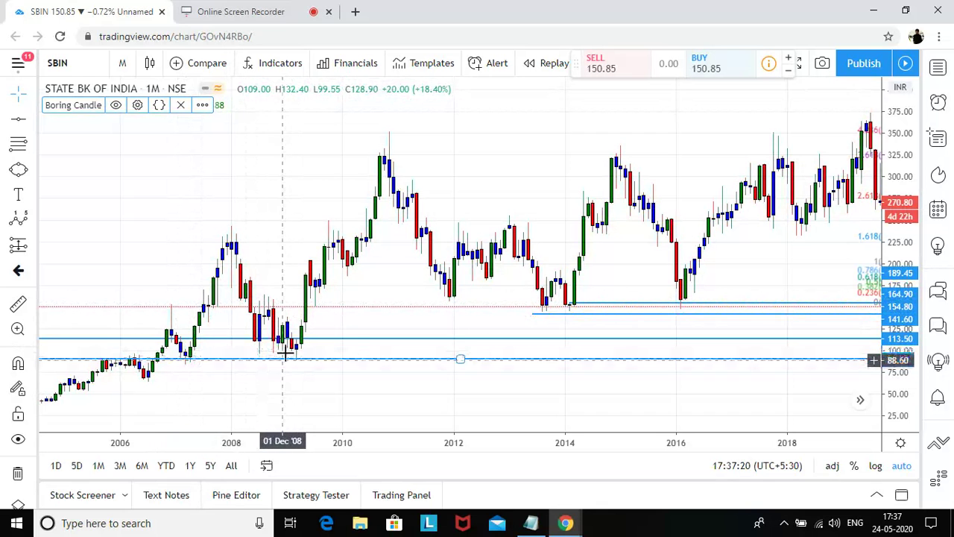
drag(302, 359, 298, 362)
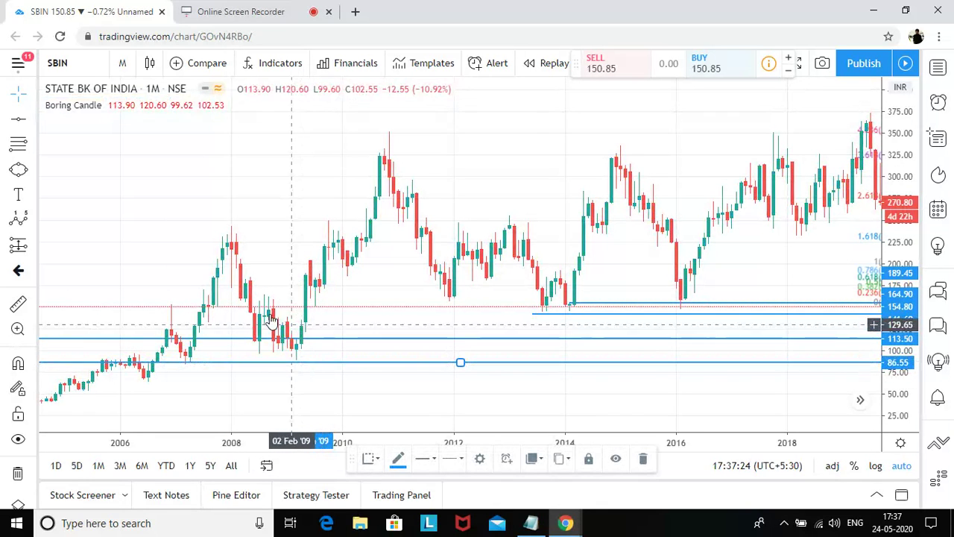
click(82, 109)
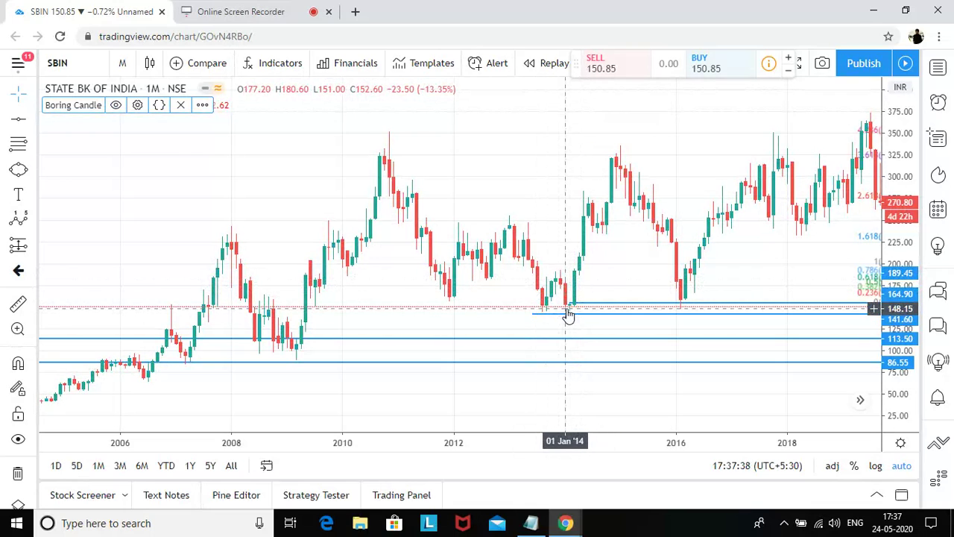
Step: Remove all drawings from the chart
drag(583, 300, 358, 305)
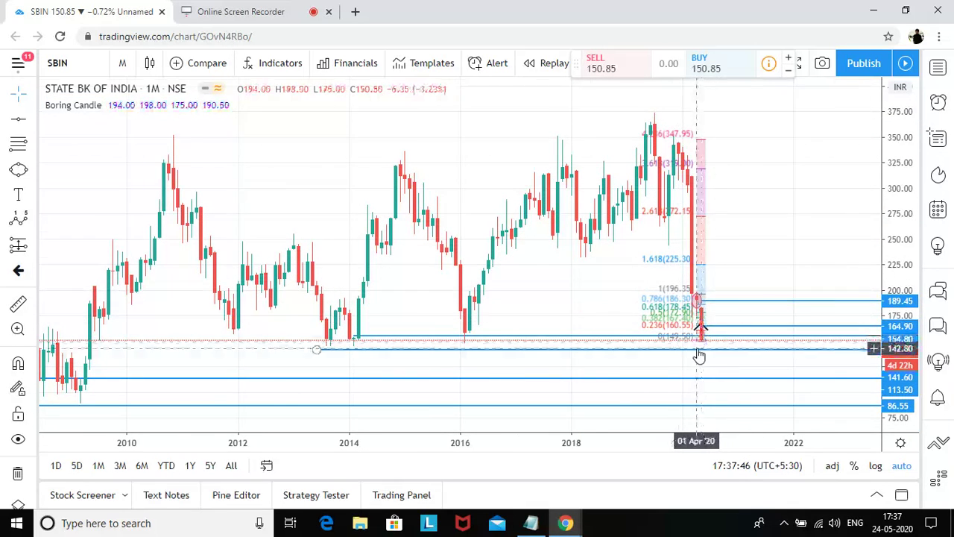
scroll(699, 351, up, 3)
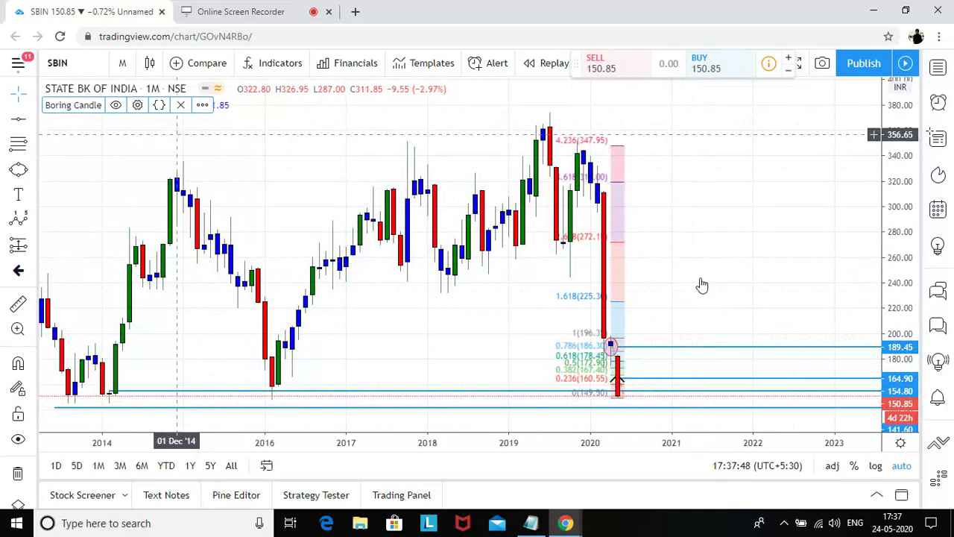
scroll(701, 283, up, 1)
scroll(666, 279, up, 2)
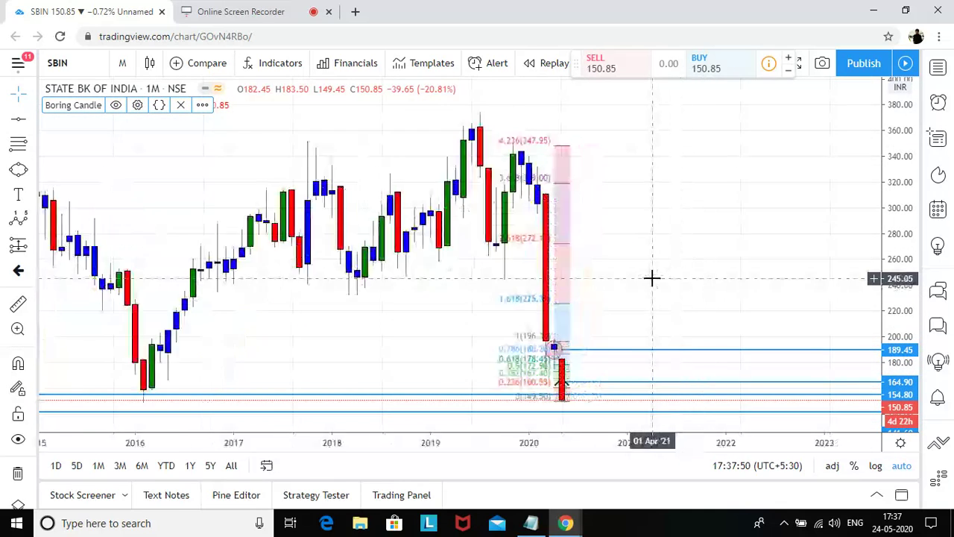
drag(620, 279, 779, 288)
scroll(745, 283, up, 1)
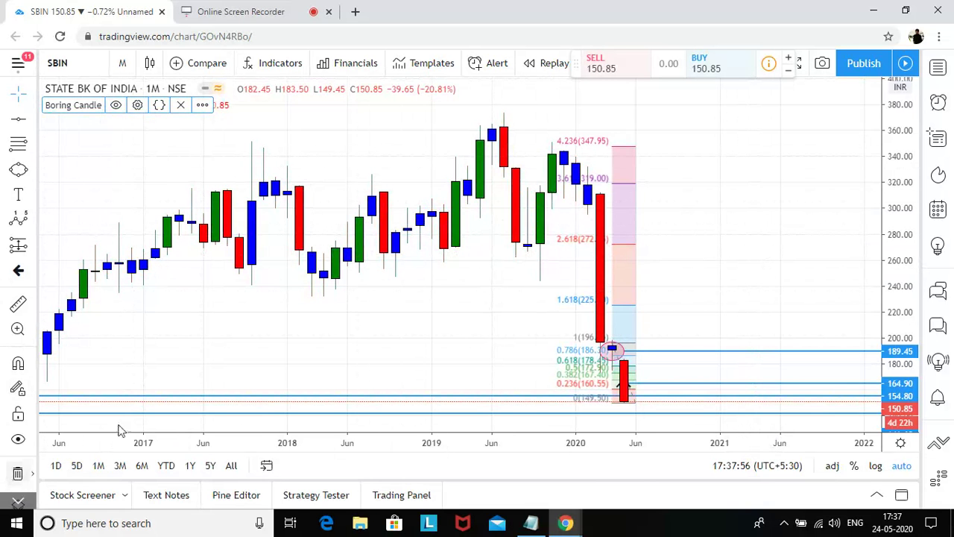
click(18, 477)
Step: Draw two horizontal lines bounding the mid-2019 peak on the monthly chart, at about 352.10 and about 374.25
scroll(326, 326, up, 3)
drag(330, 327, 527, 333)
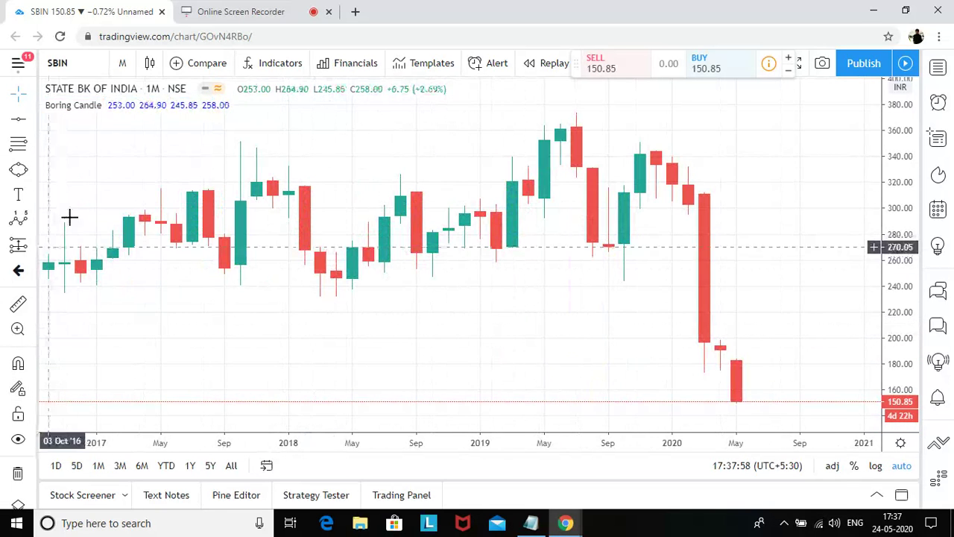
click(10, 119)
click(575, 141)
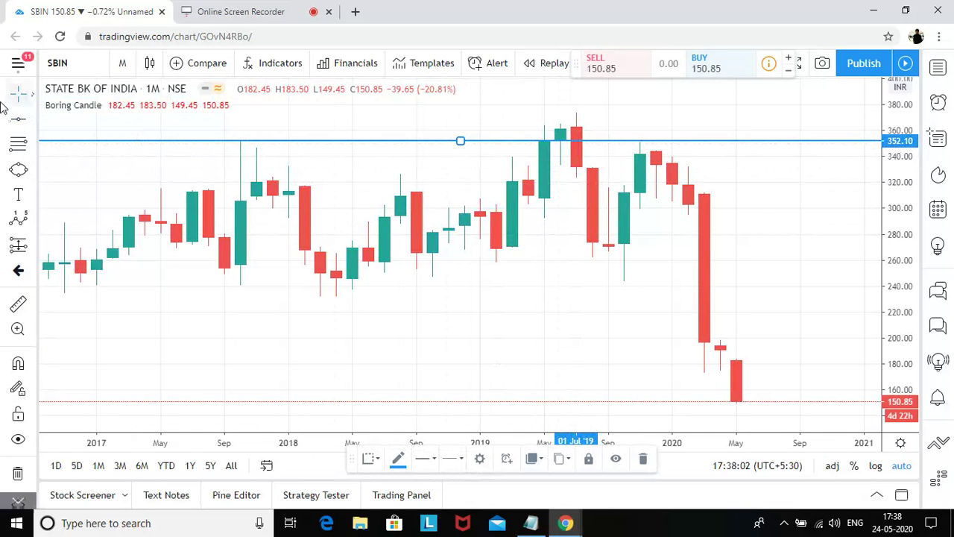
click(597, 111)
scroll(510, 275, up, 1)
scroll(509, 274, up, 1)
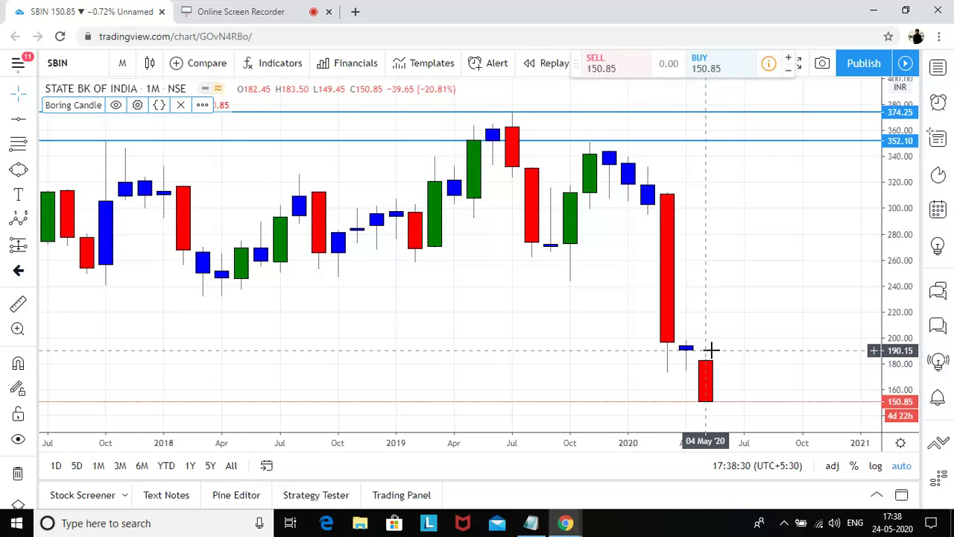
Step: Set the chart interval back to 1 day after comparing the 2019 supply zone with earlier monthly highs
scroll(708, 351, down, 1)
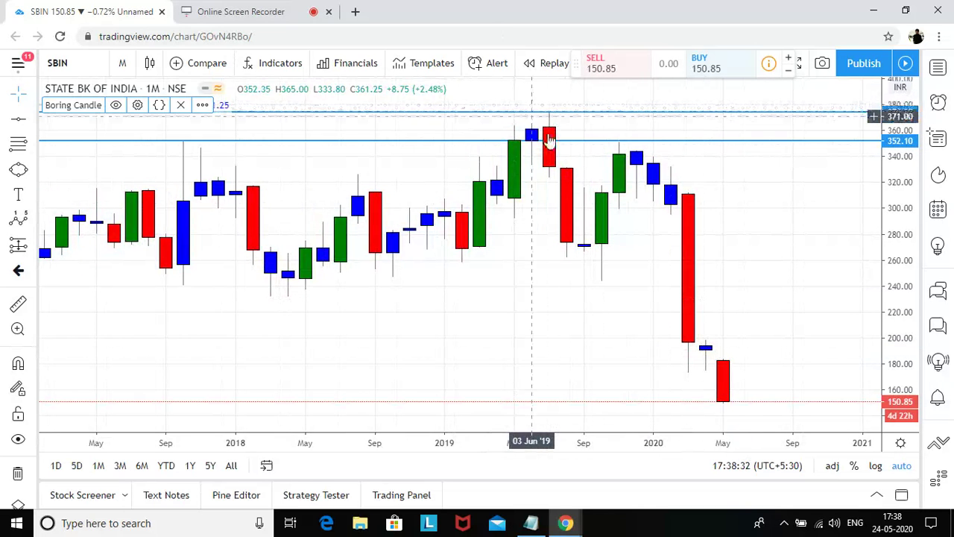
scroll(535, 146, down, 3)
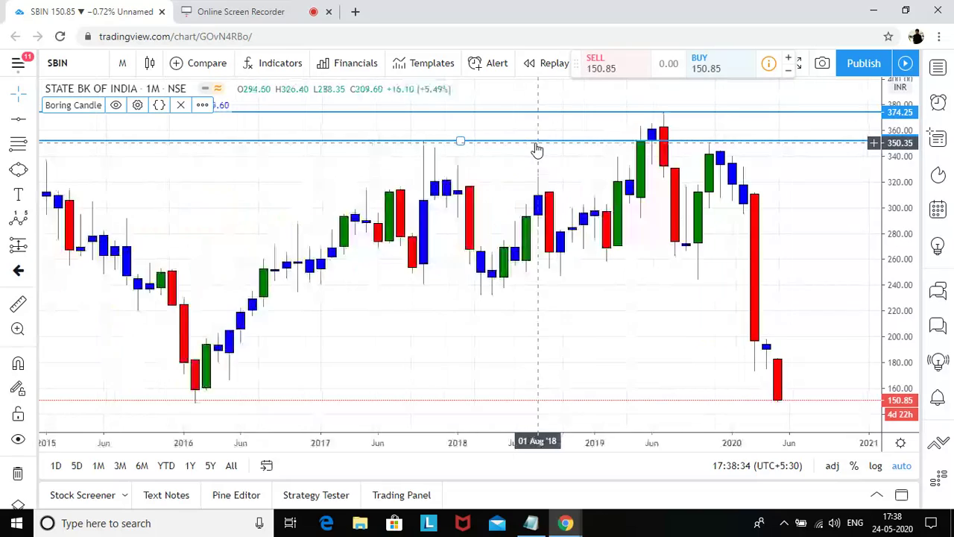
scroll(535, 147, down, 3)
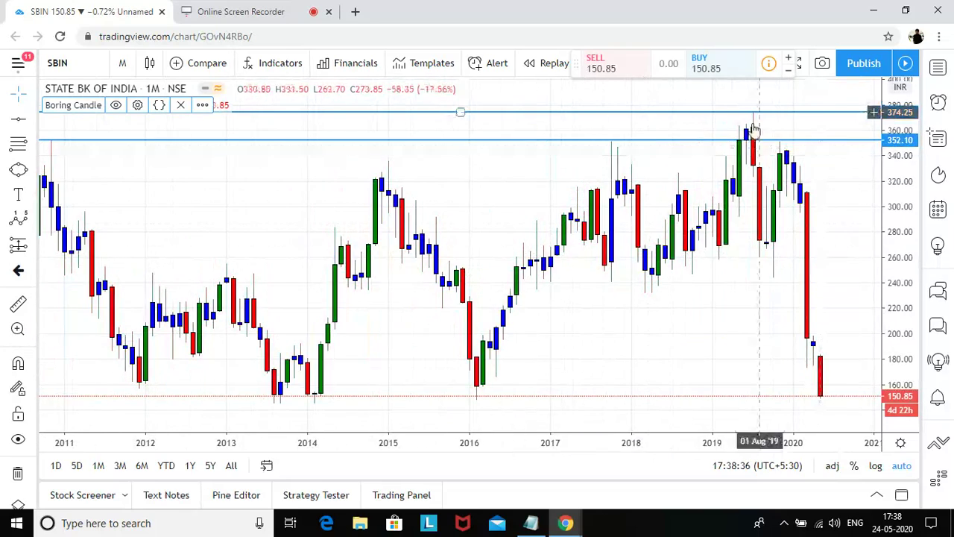
scroll(755, 130, down, 3)
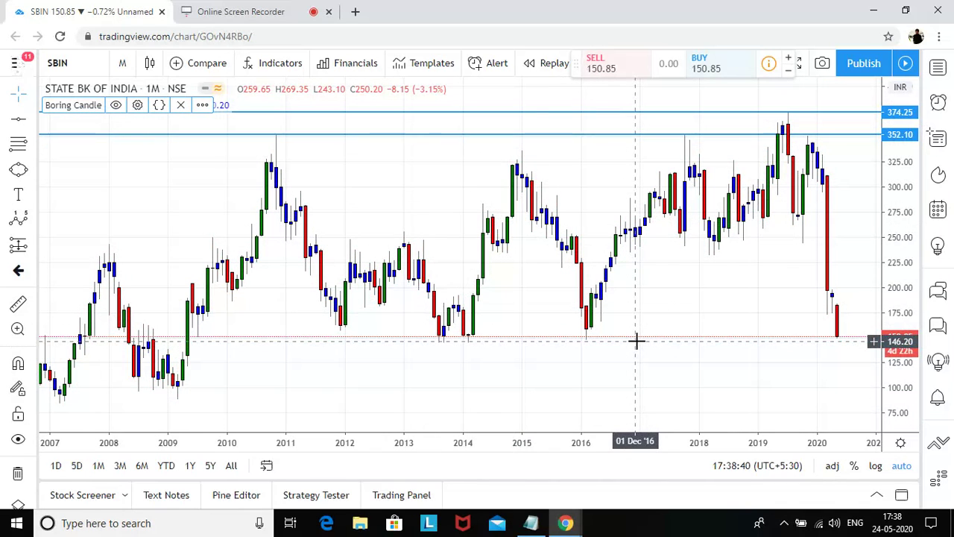
click(128, 62)
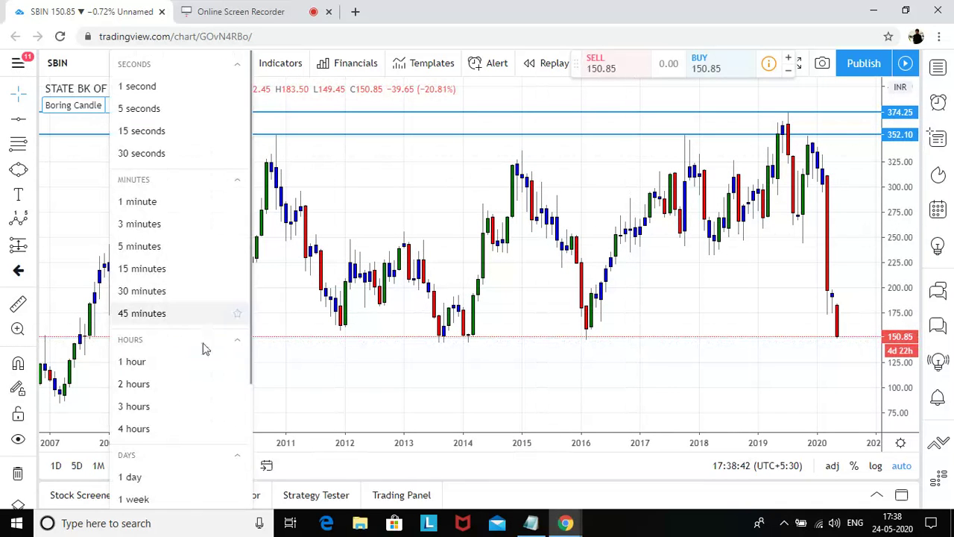
click(142, 479)
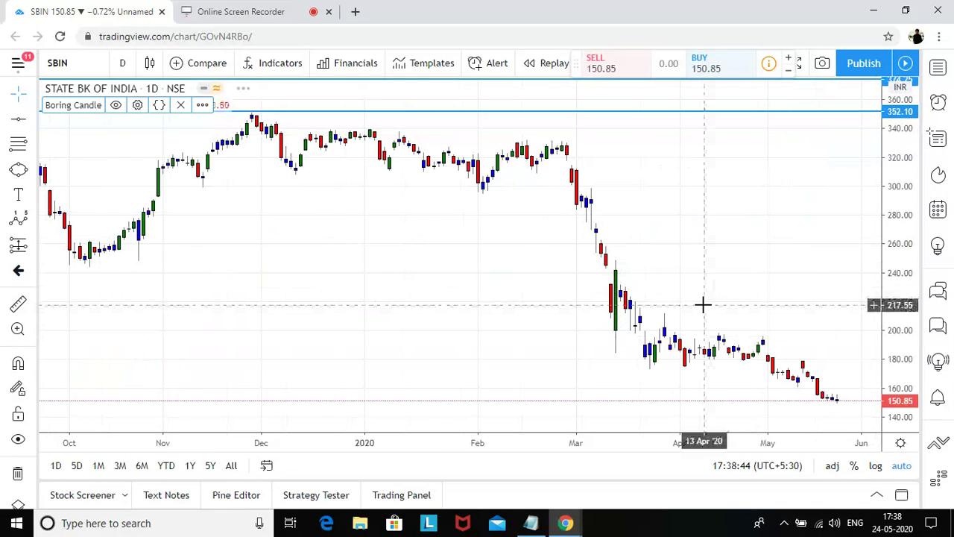
scroll(702, 304, up, 5)
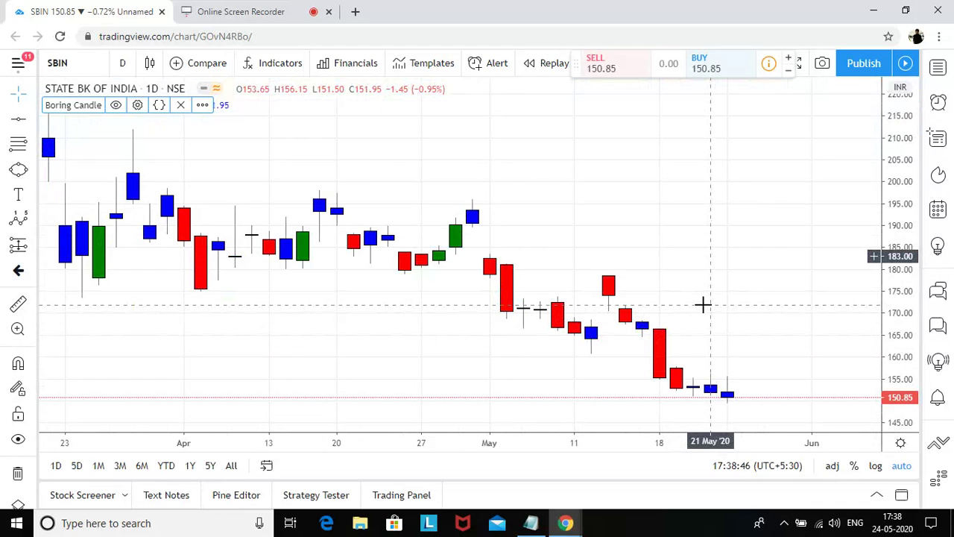
scroll(702, 304, up, 3)
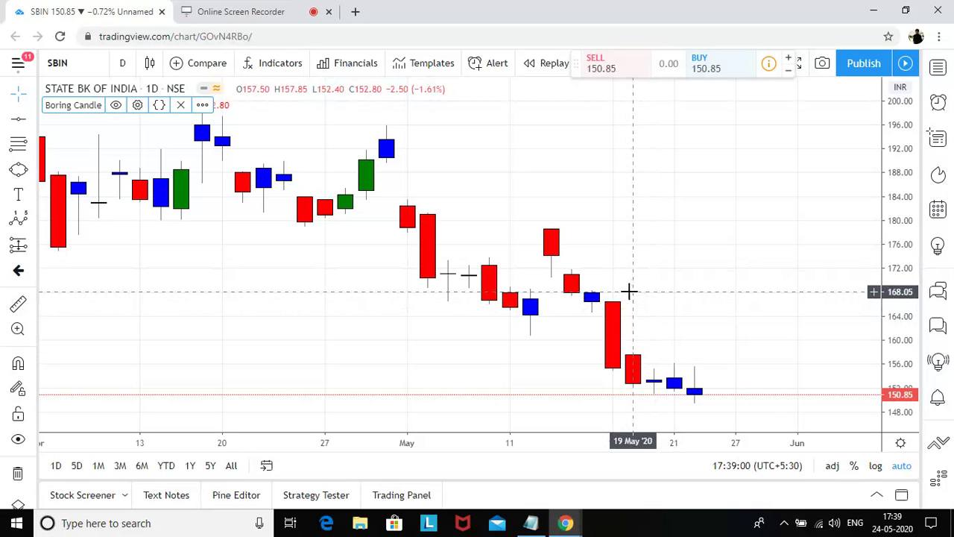
Step: Draw horizontal lines at about 168.05 and about 190.10 on the daily chart and show the Boring Candle colours
click(19, 117)
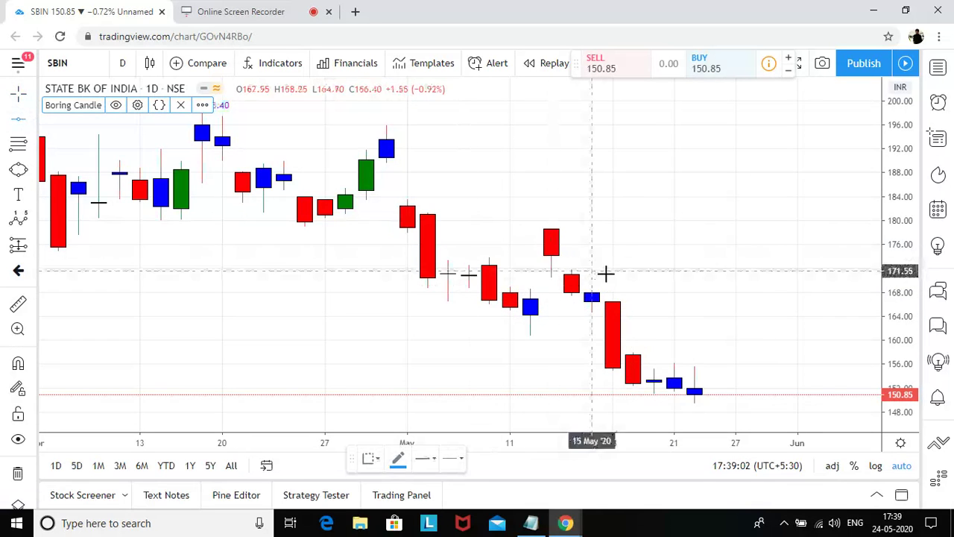
click(620, 291)
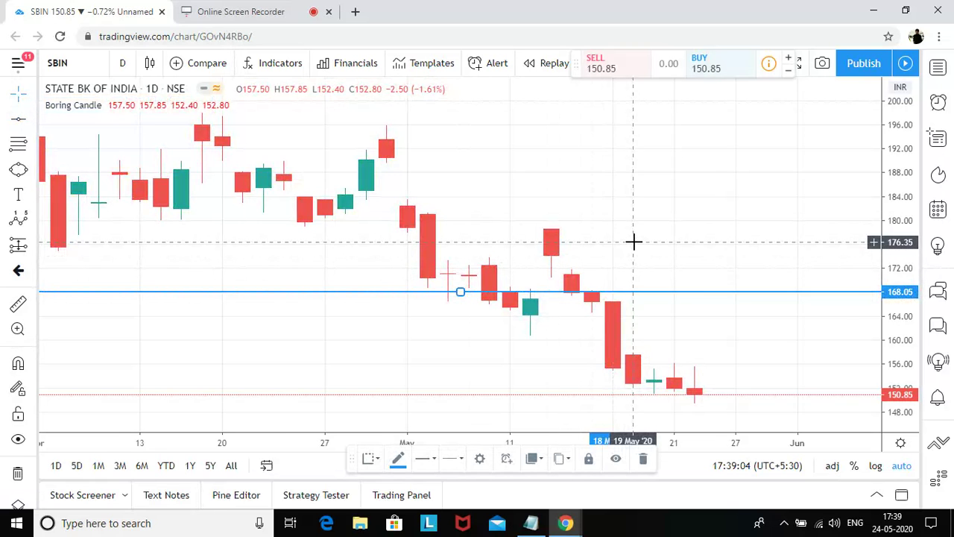
scroll(634, 240, down, 1)
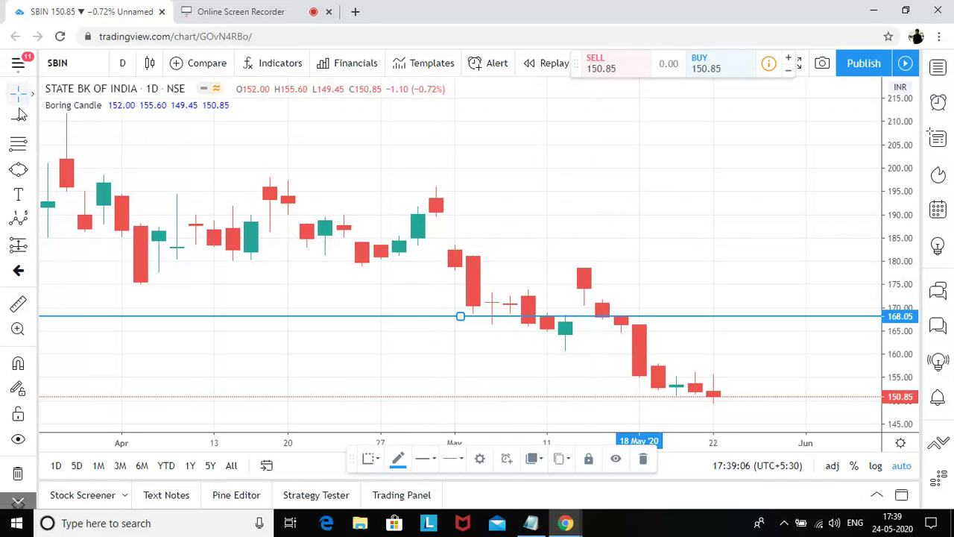
click(604, 216)
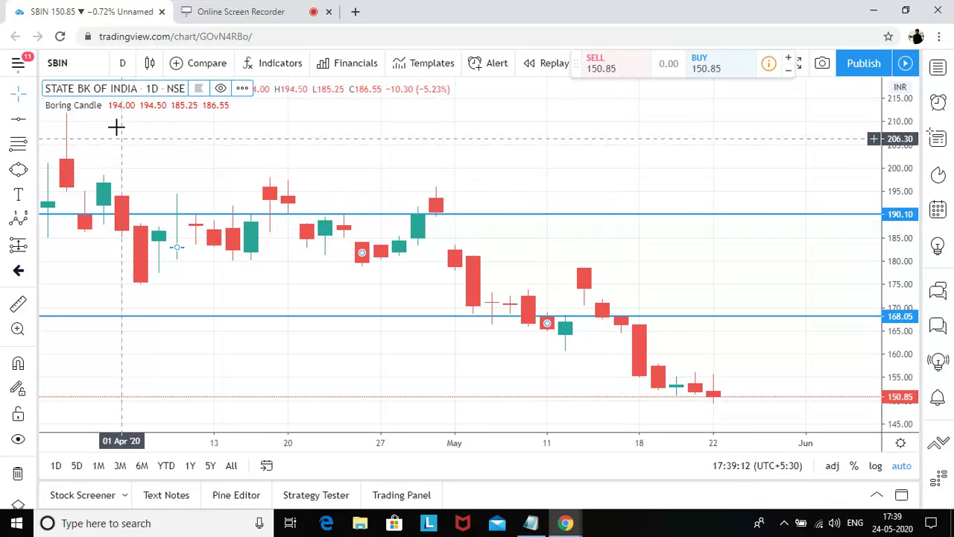
click(85, 107)
scroll(386, 224, up, 1)
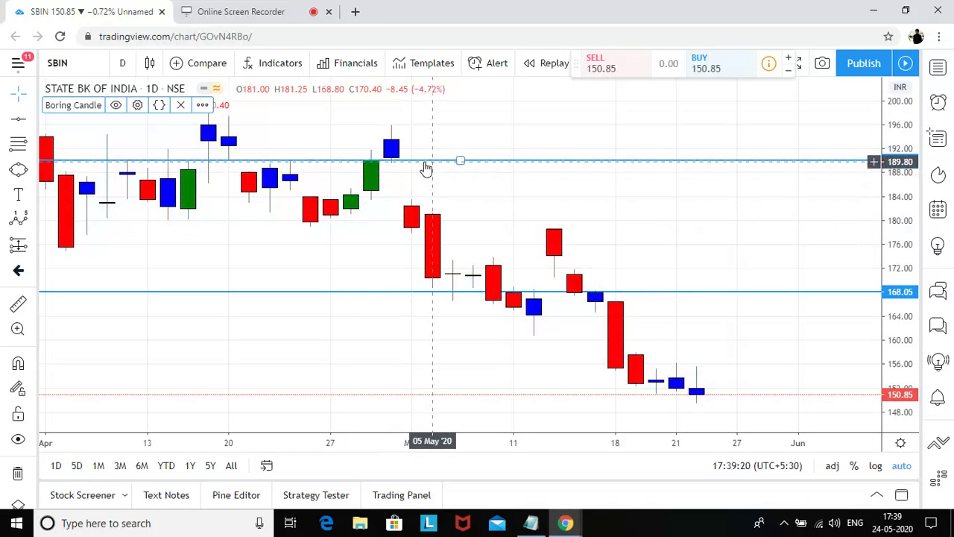
Step: Set the chart interval to 4 hours after reviewing the daily candles around the two horizontal levels
scroll(443, 171, down, 2)
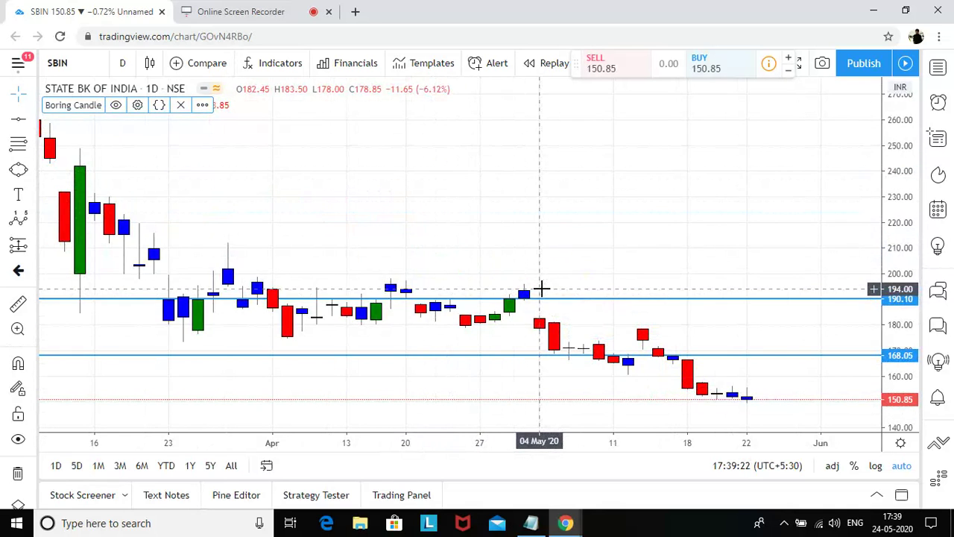
scroll(541, 287, up, 1)
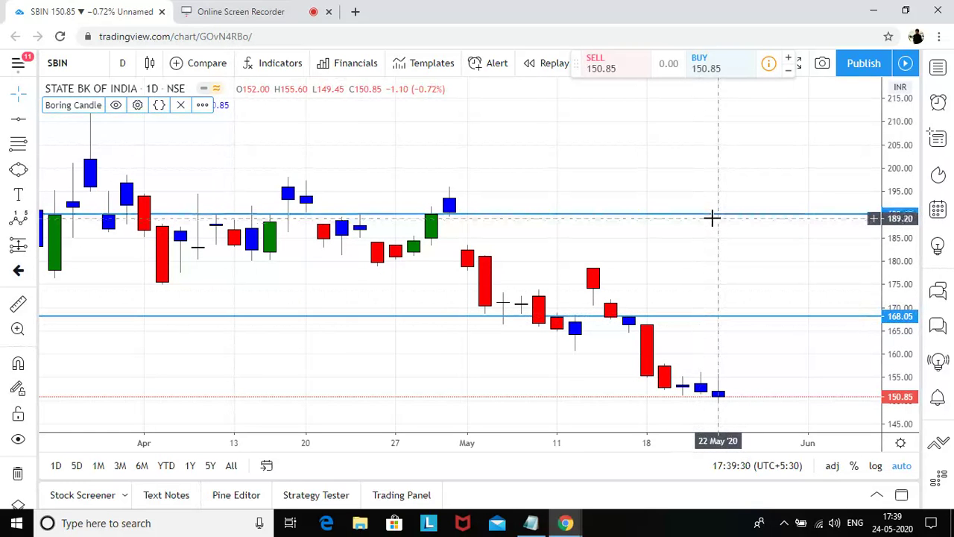
click(122, 63)
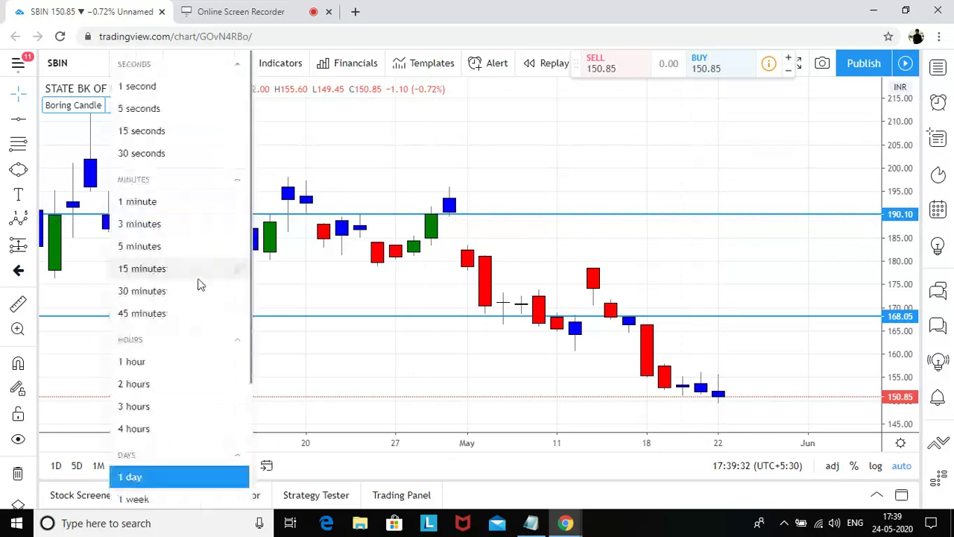
click(179, 428)
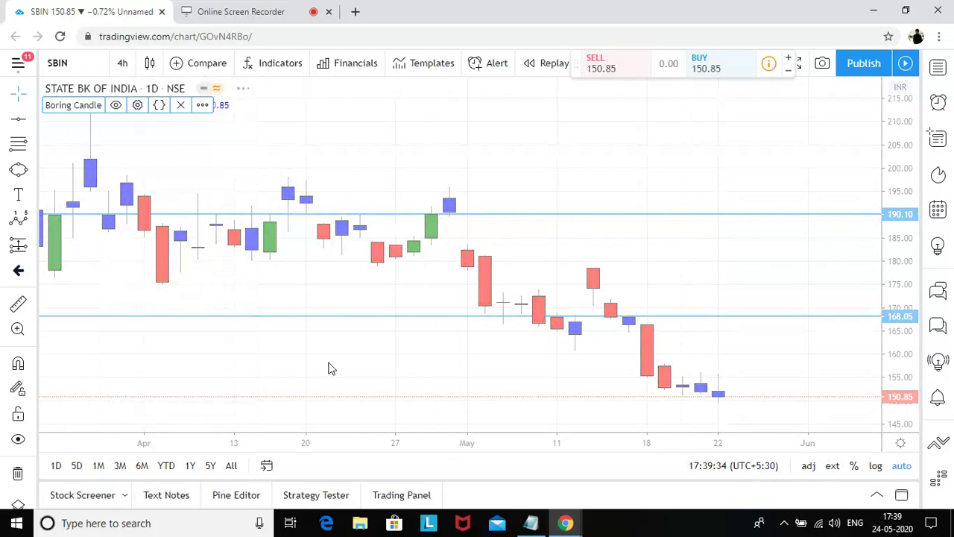
Step: Show the Boring Candle colours on the 4-hour chart for the late-April to mid-May candles
scroll(328, 362, down, 2)
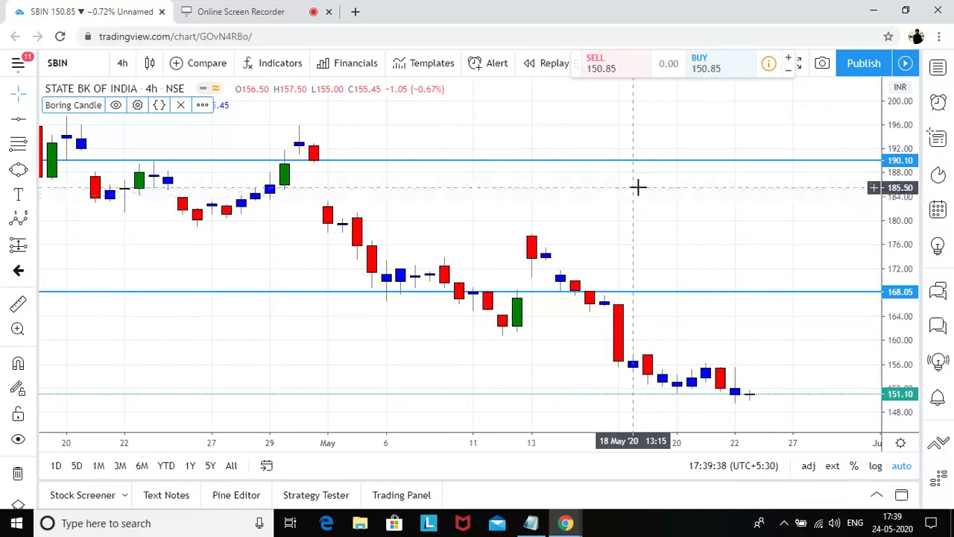
scroll(637, 188, up, 3)
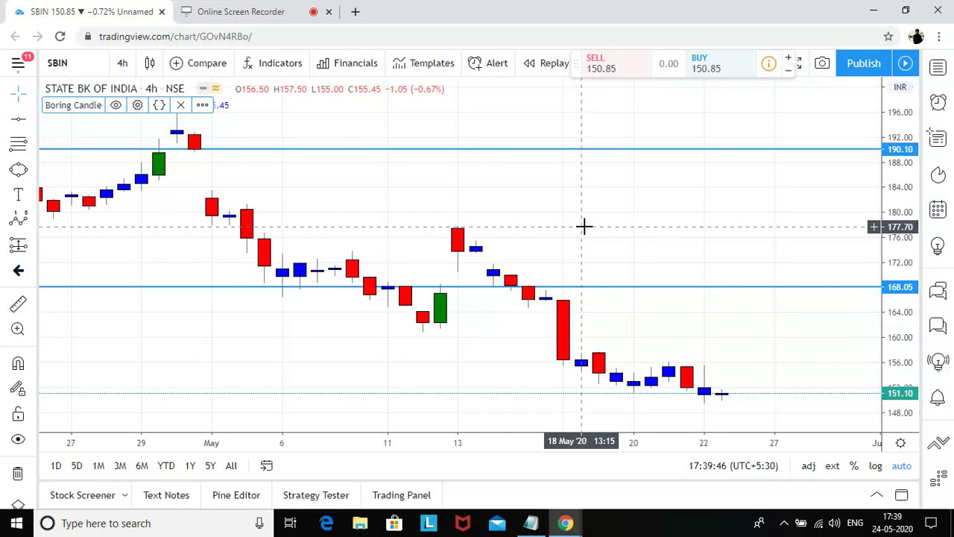
scroll(584, 226, down, 3)
scroll(331, 224, up, 3)
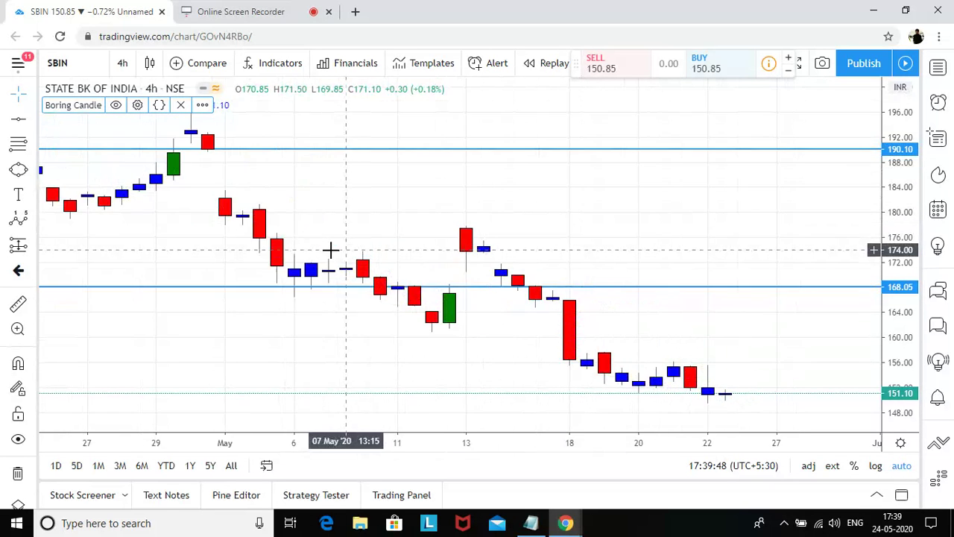
scroll(511, 279, up, 5)
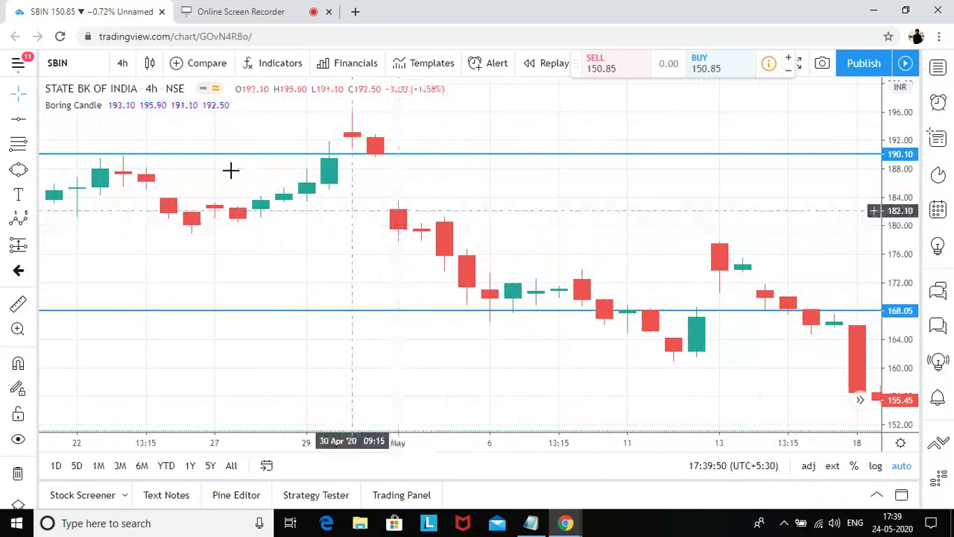
click(85, 105)
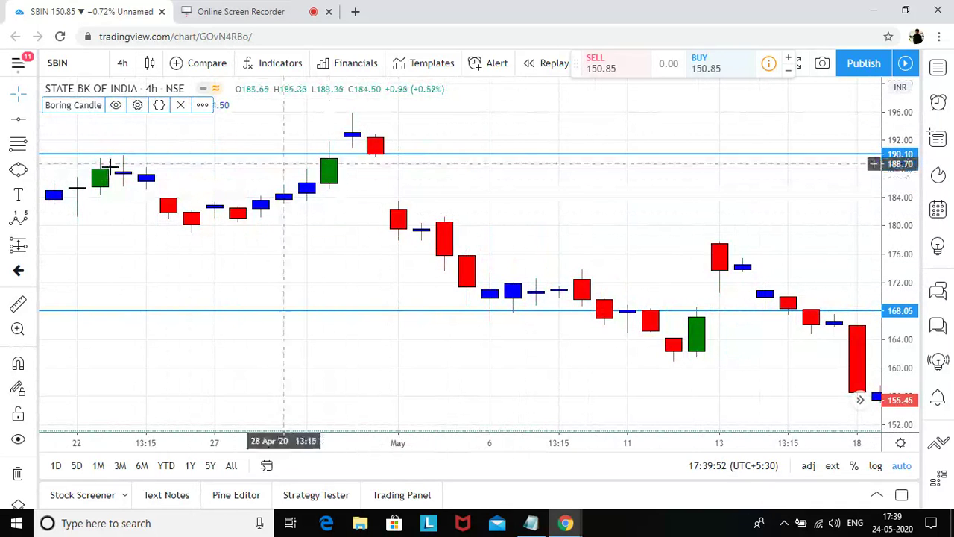
Step: Move the upper horizontal line down to about 177.70 and draw another horizontal line at about 181.60
drag(175, 155, 395, 228)
click(16, 118)
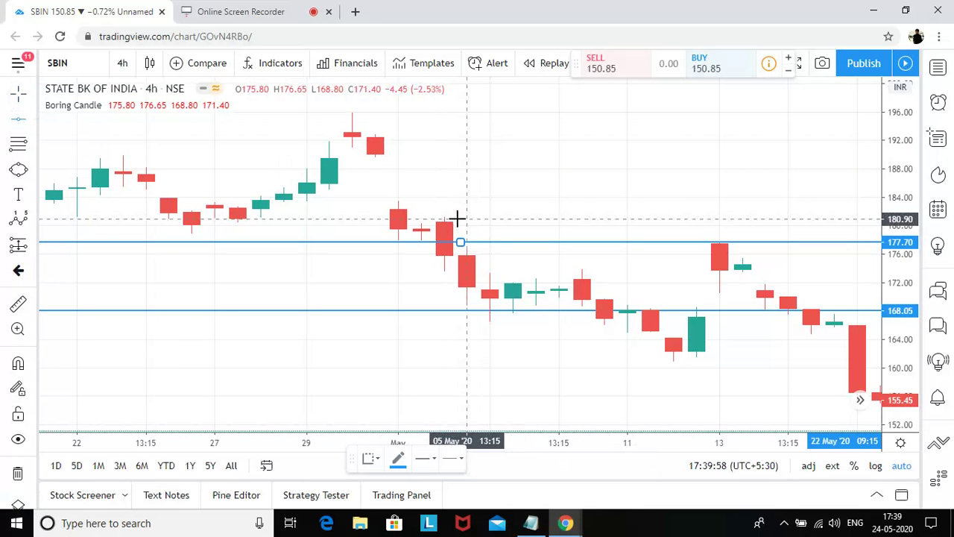
click(461, 214)
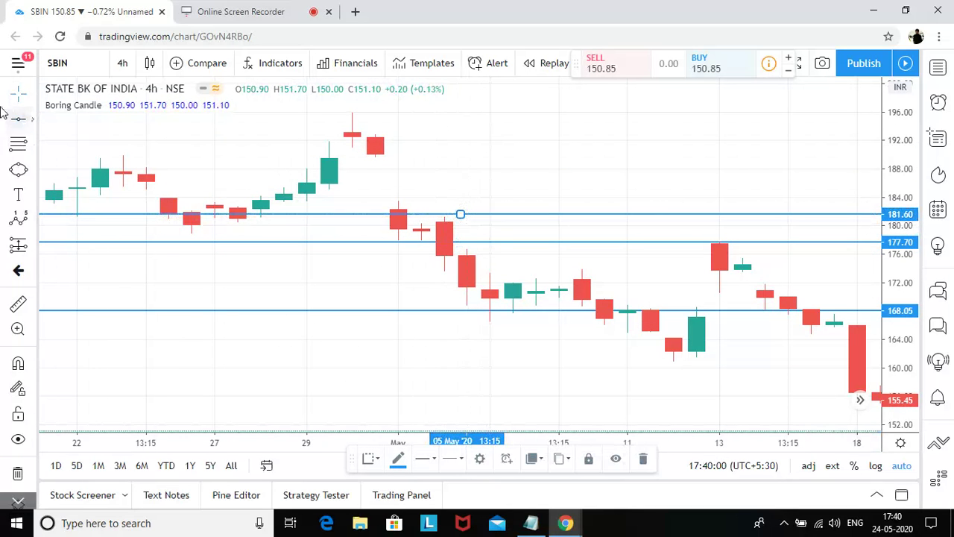
Step: Bring back the Boring Candle colours over the new levels and set the chart interval to 1 day
click(69, 108)
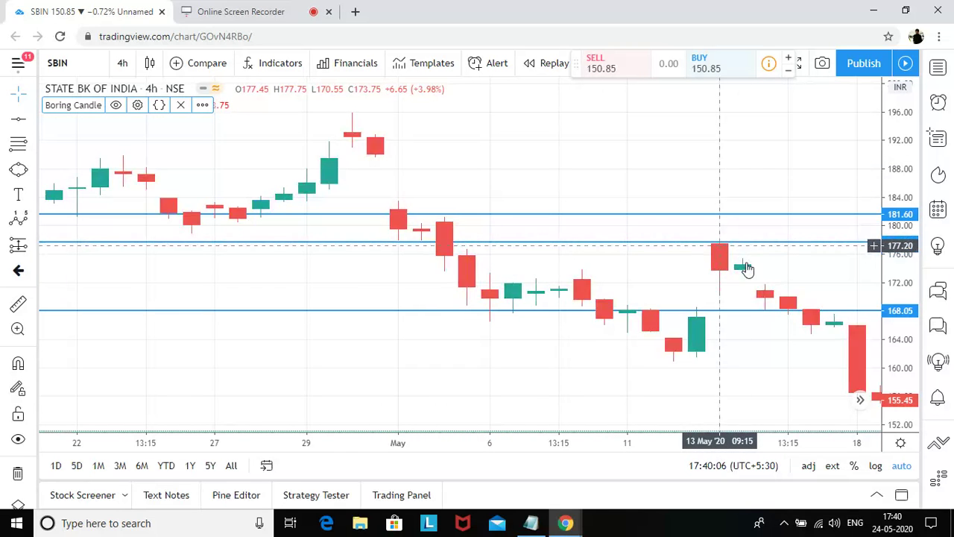
drag(709, 331, 492, 275)
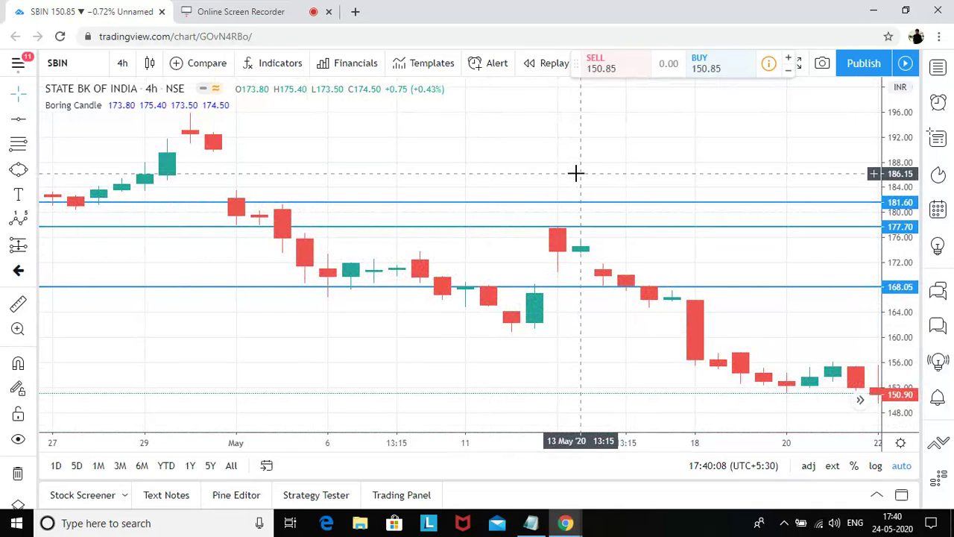
scroll(576, 175, down, 2)
click(60, 105)
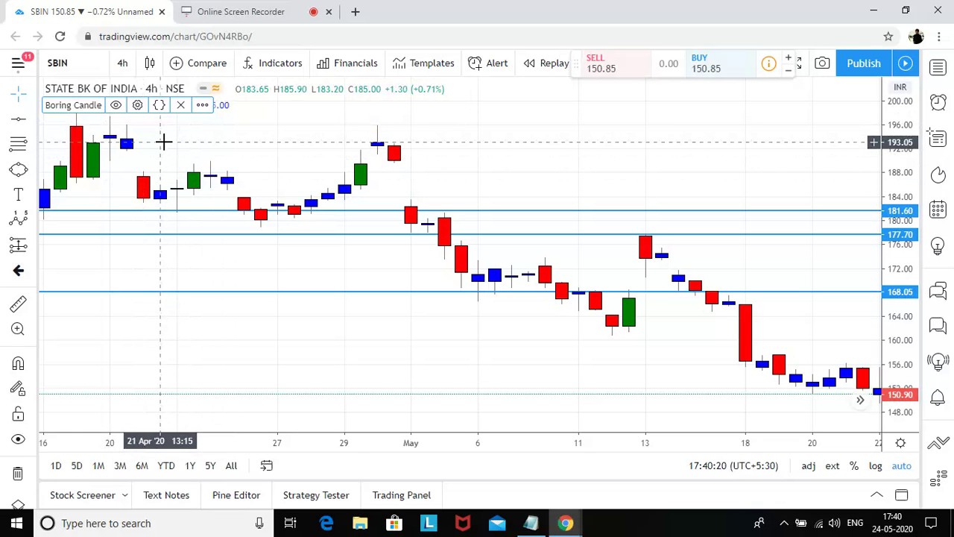
click(121, 63)
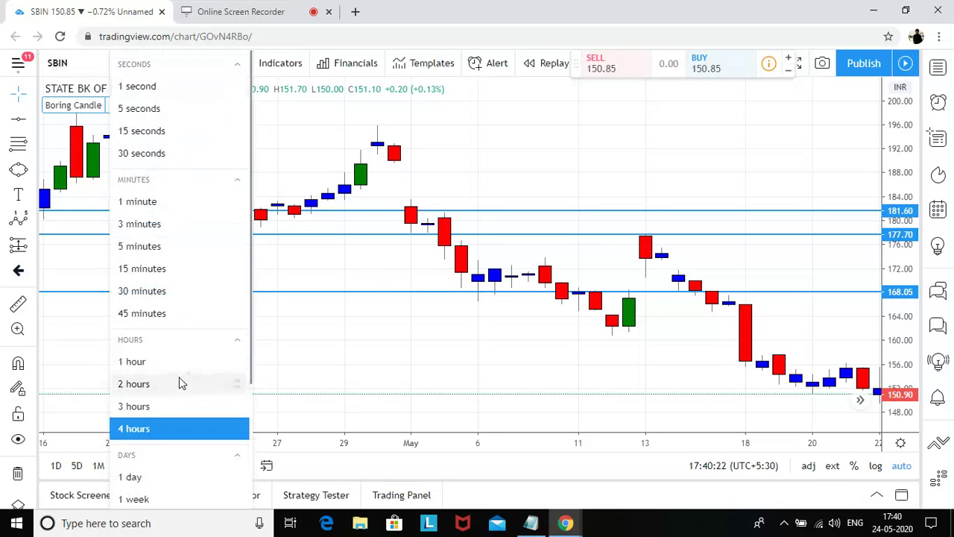
click(149, 478)
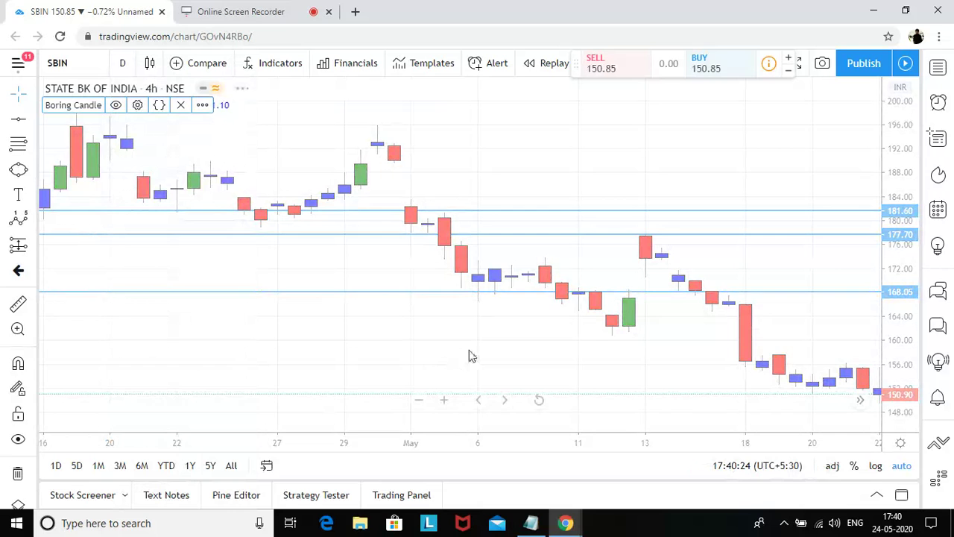